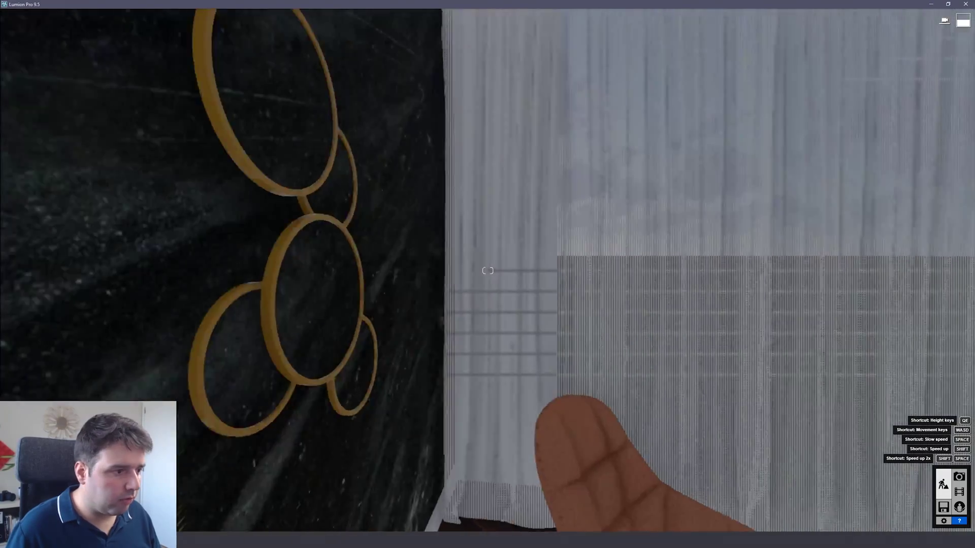
# Pull the camera back and turn it until the marble wall, gold rings, side table and chair are all framed
pyautogui.press('a')
pyautogui.press('s')
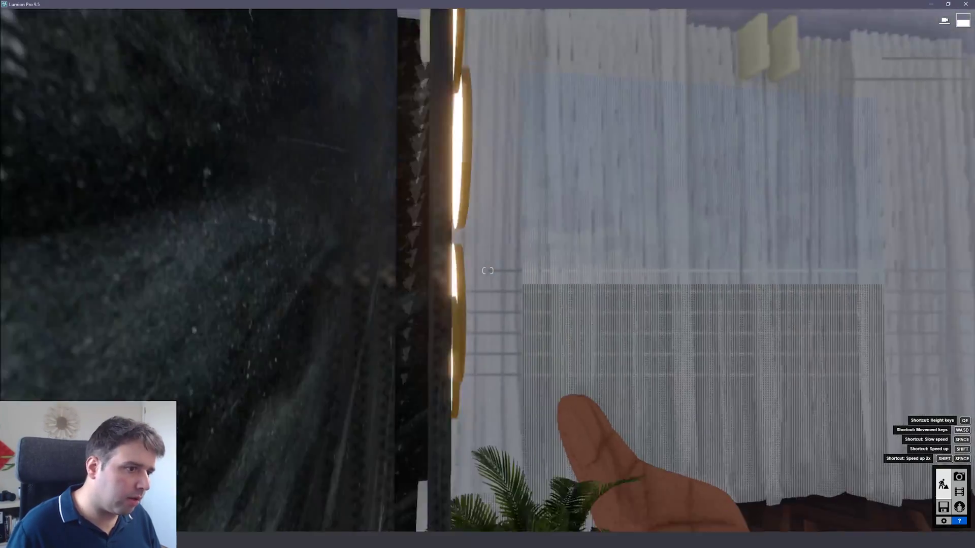
pyautogui.press('a')
pyautogui.press('w')
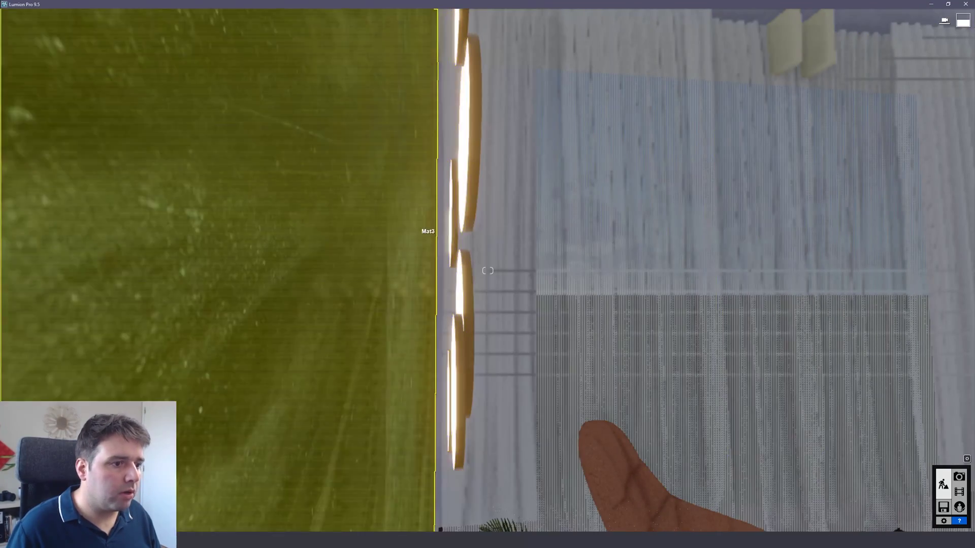
pyautogui.moveTo(426, 231); pyautogui.dragTo(274, 231, button='right')
pyautogui.press('s')
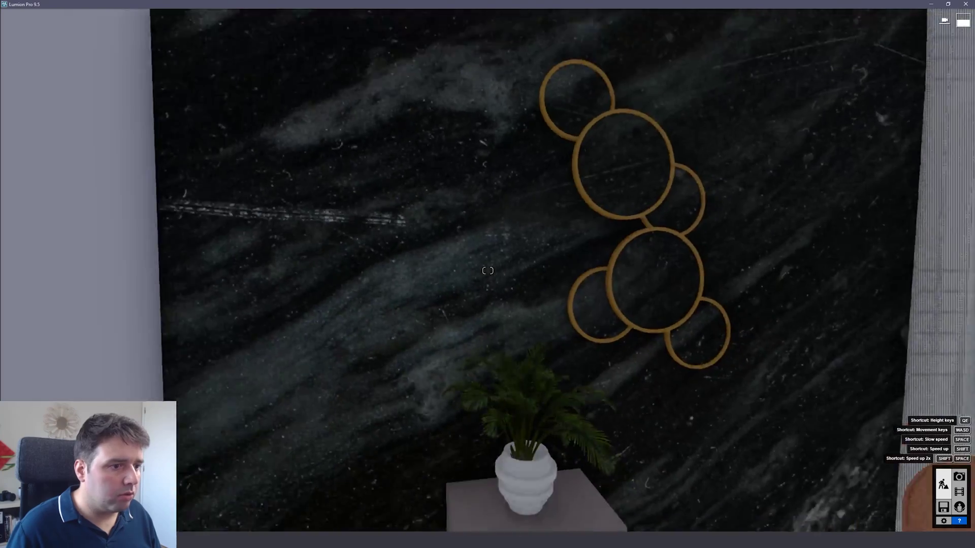
pyautogui.press('w')
pyautogui.press('d')
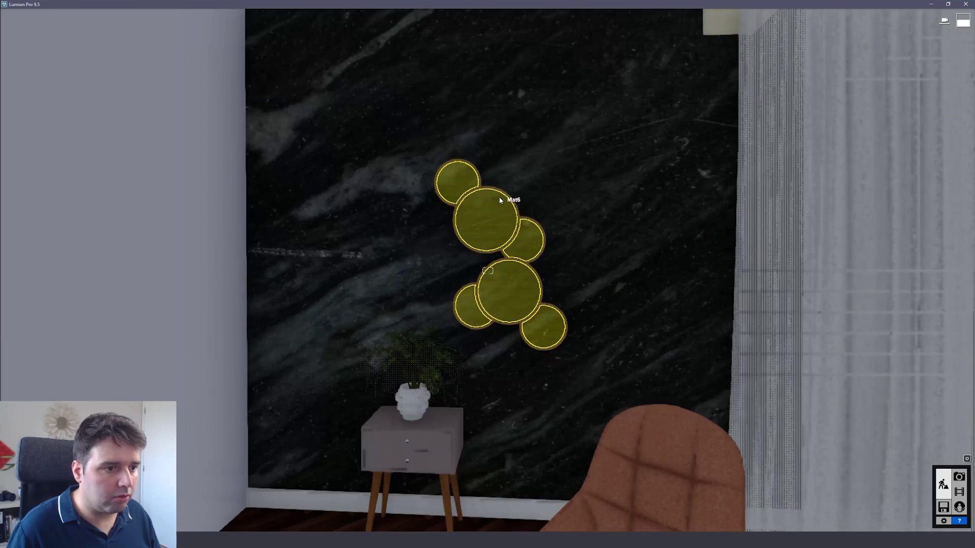
pyautogui.press('d')
pyautogui.moveTo(501, 200); pyautogui.dragTo(474, 199, button='right')
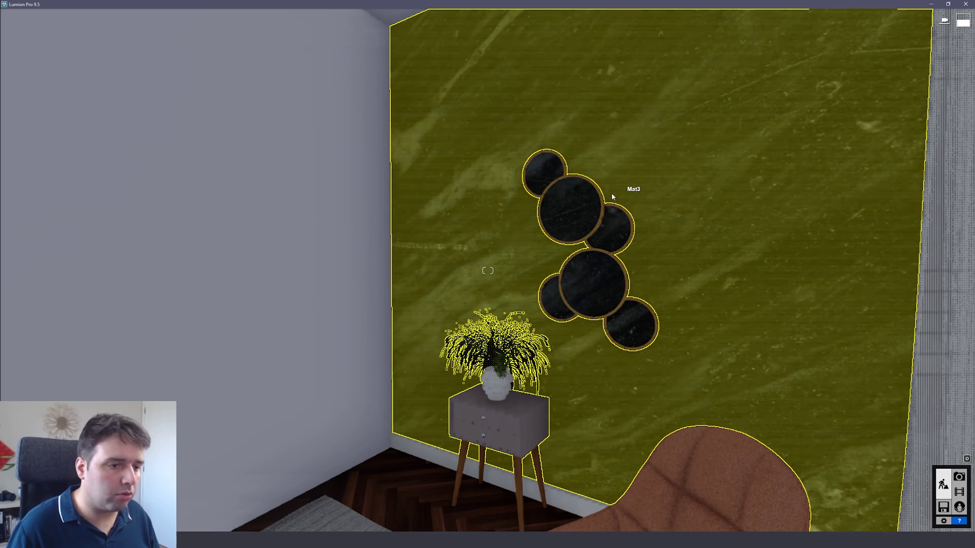
pyautogui.press('a')
pyautogui.moveTo(612, 197); pyautogui.dragTo(711, 195, button='right')
pyautogui.press('s')
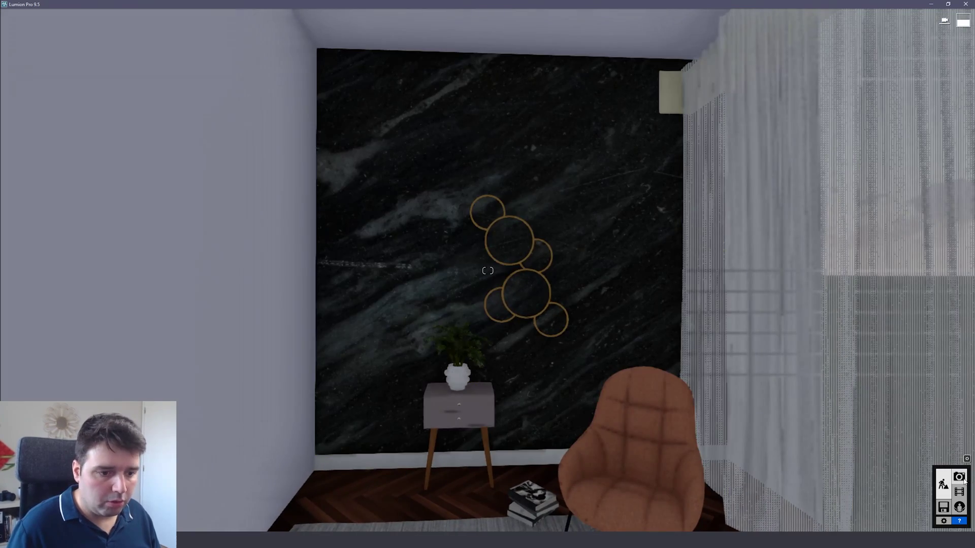
pyautogui.click(962, 479)
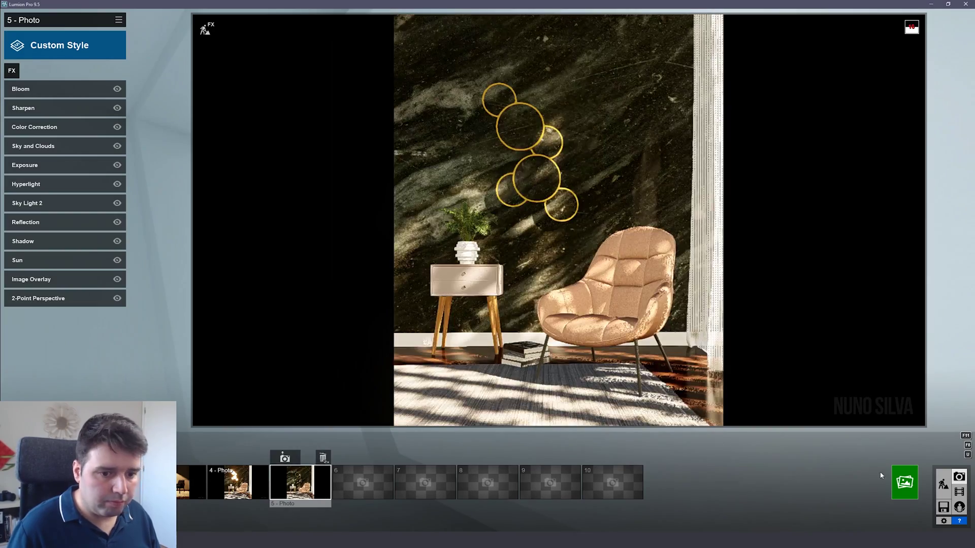
# Render shot 5 at Desktop 1920x1080 as 01, overwriting the existing file
pyautogui.click(898, 482)
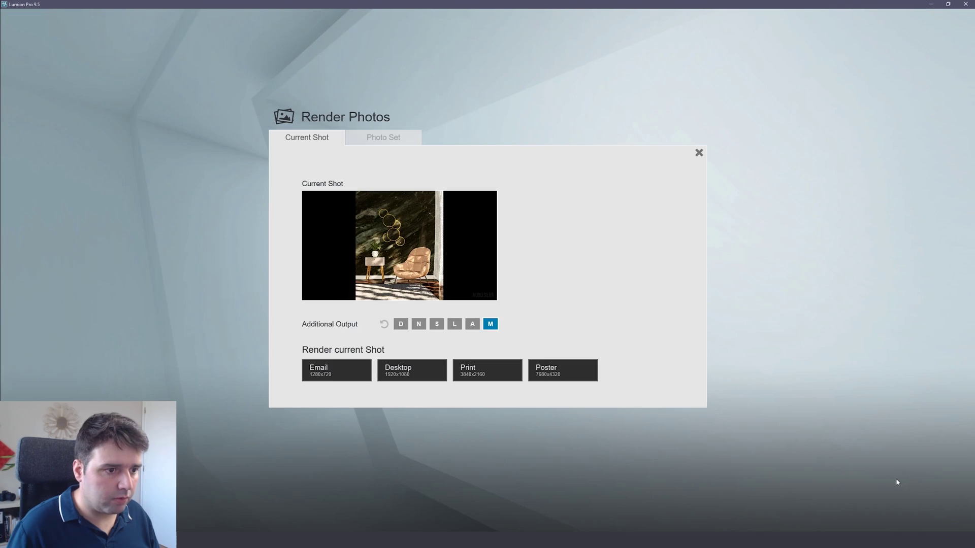
pyautogui.click(332, 366)
pyautogui.click(427, 270)
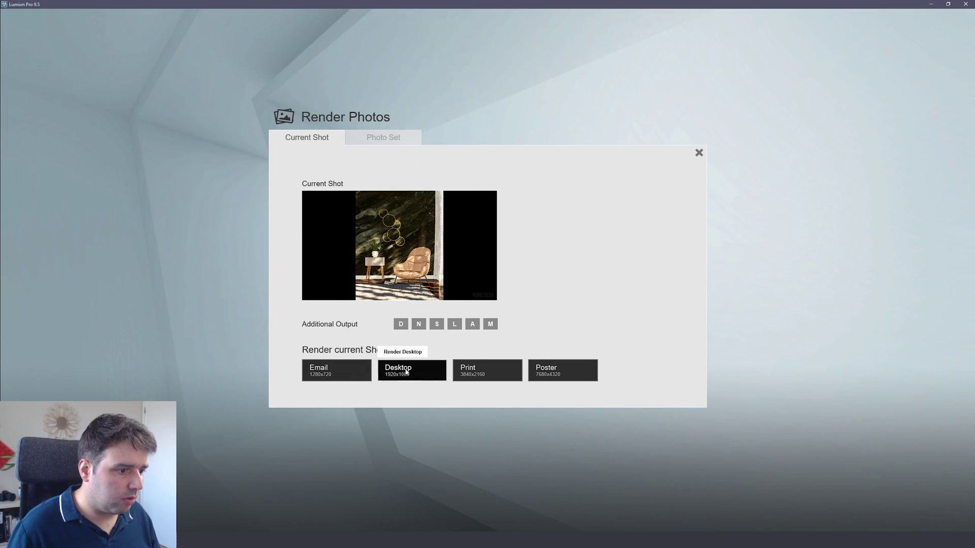
pyautogui.click(396, 371)
pyautogui.write('01')
pyautogui.press('Return')
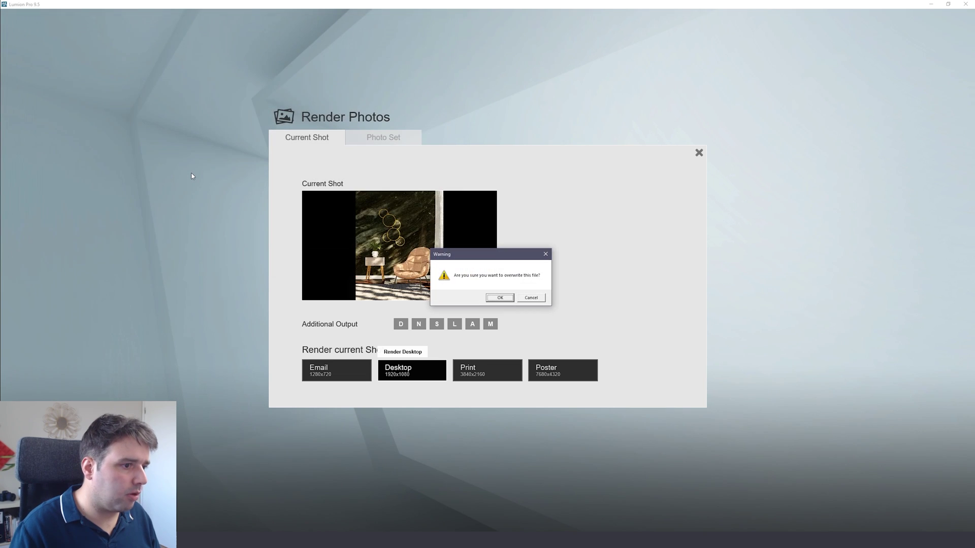
pyautogui.press('Return')
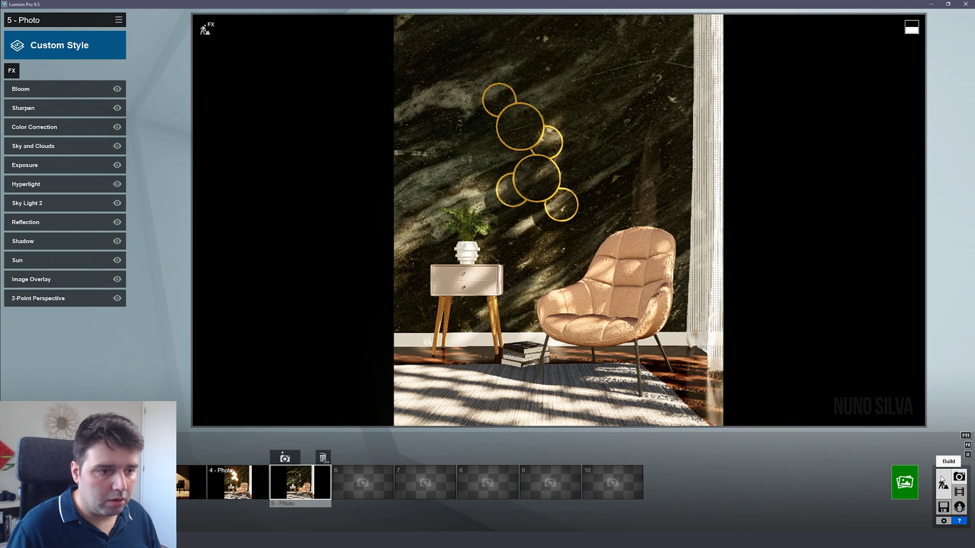
pyautogui.click(943, 483)
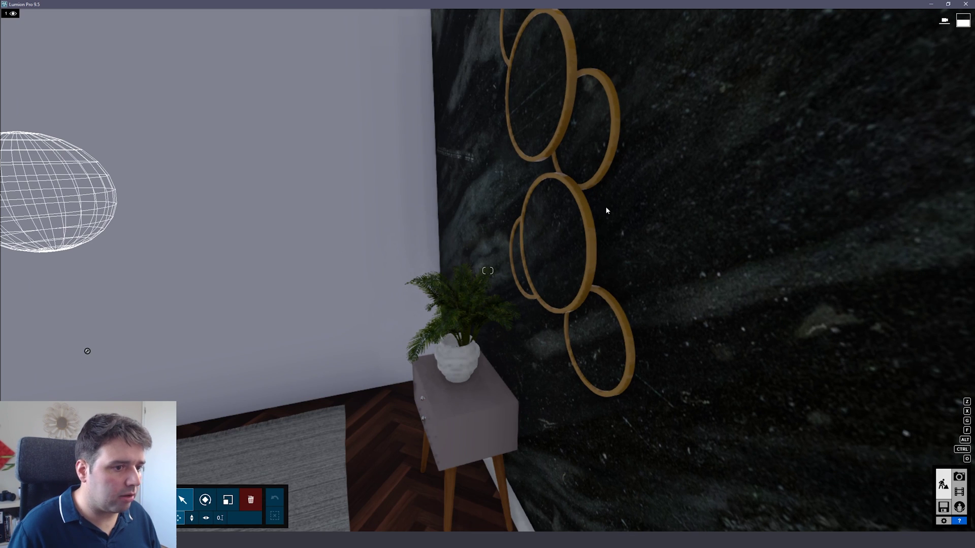
# Browse the Lights and Utilities library to the area and line lights
pyautogui.click(159, 500)
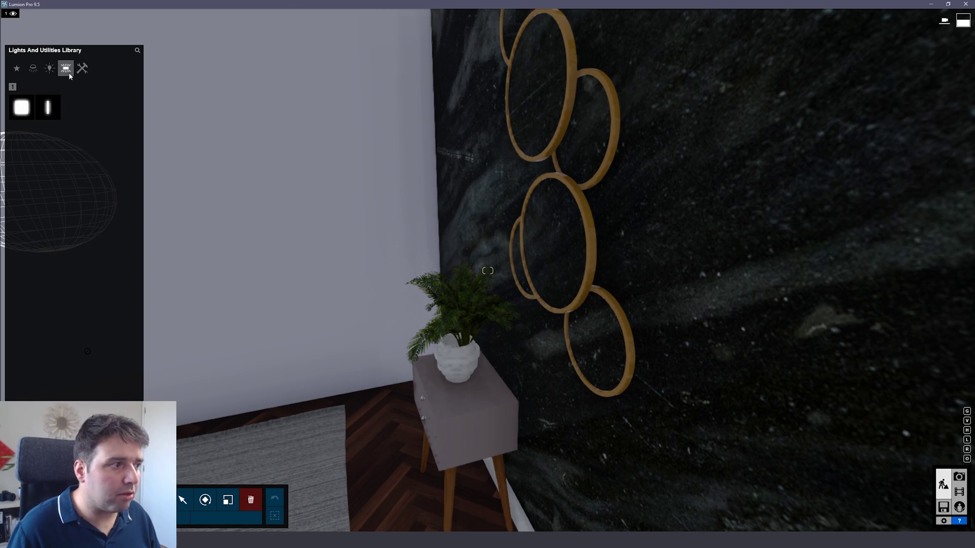
pyautogui.click(34, 68)
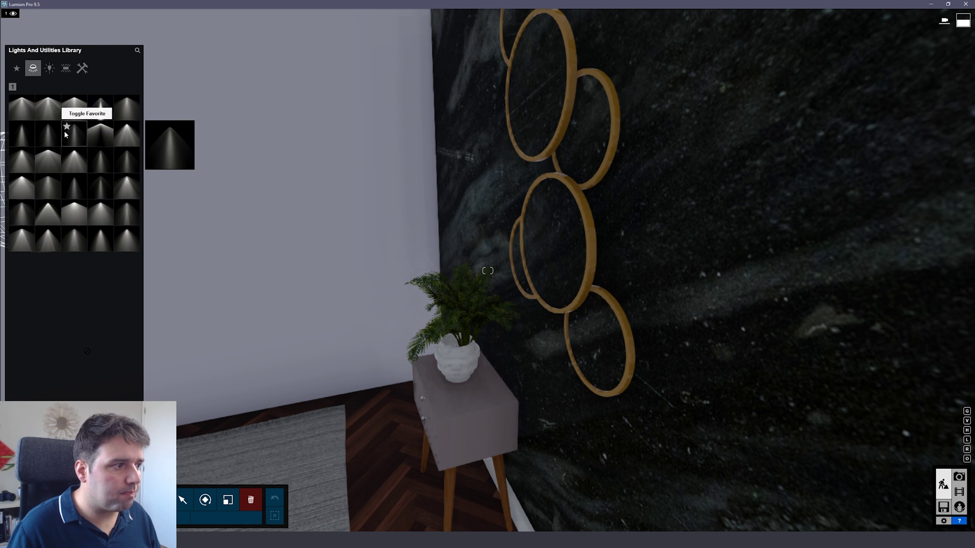
pyautogui.press('a')
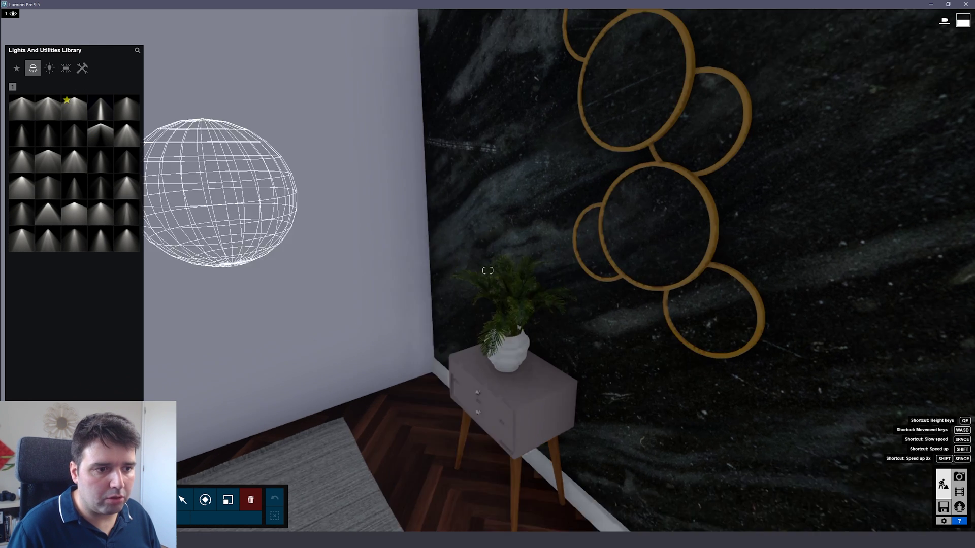
pyautogui.moveTo(556, 258); pyautogui.dragTo(568, 218, button='right')
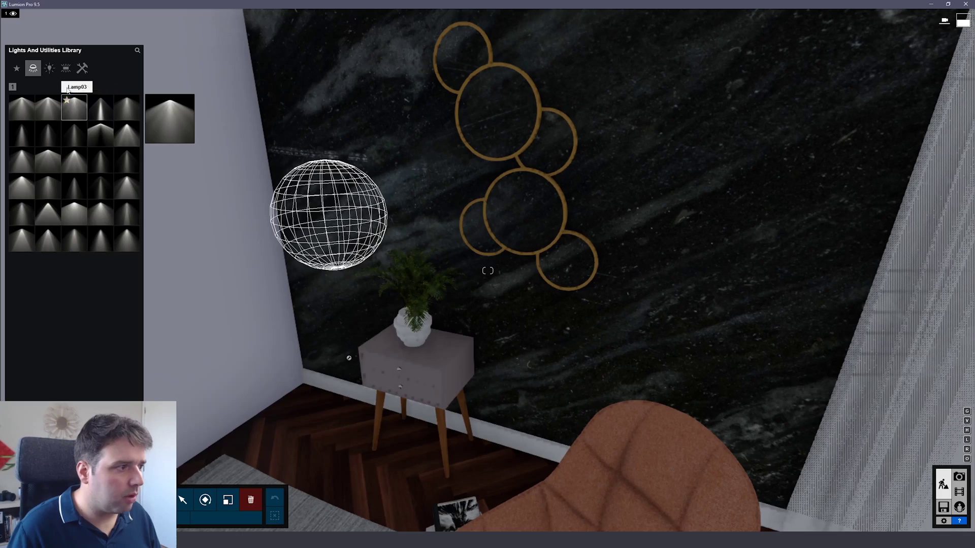
pyautogui.click(65, 68)
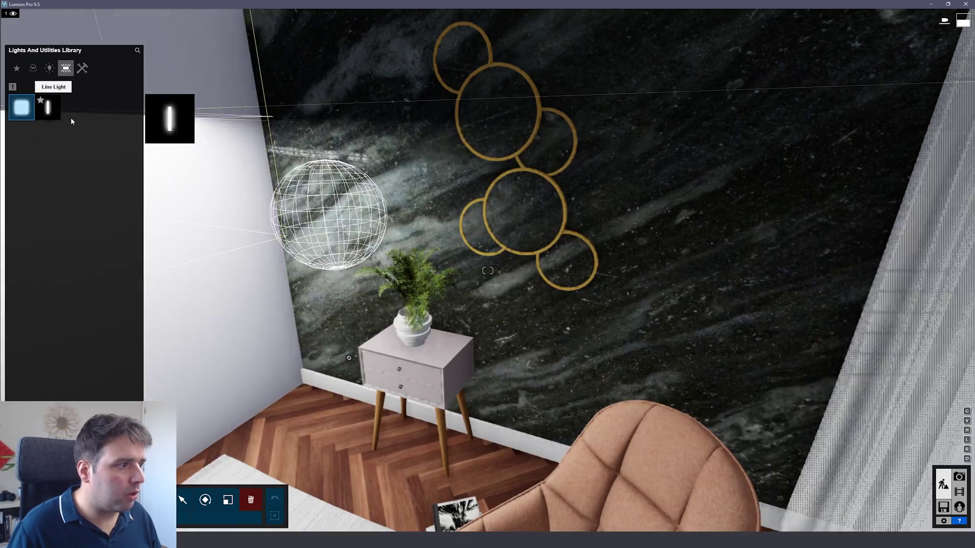
# Place an area light on the marble wall beside the lower gold rings
pyautogui.moveTo(513, 290); pyautogui.dragTo(558, 262, button='right')
pyautogui.press('a')
pyautogui.press('w')
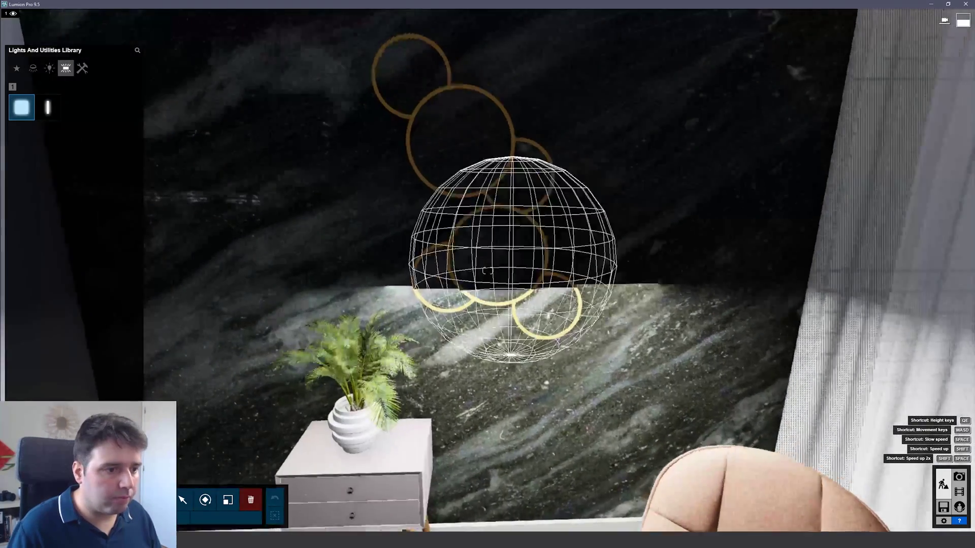
pyautogui.moveTo(691, 264); pyautogui.dragTo(642, 265, button='right')
pyautogui.press('d')
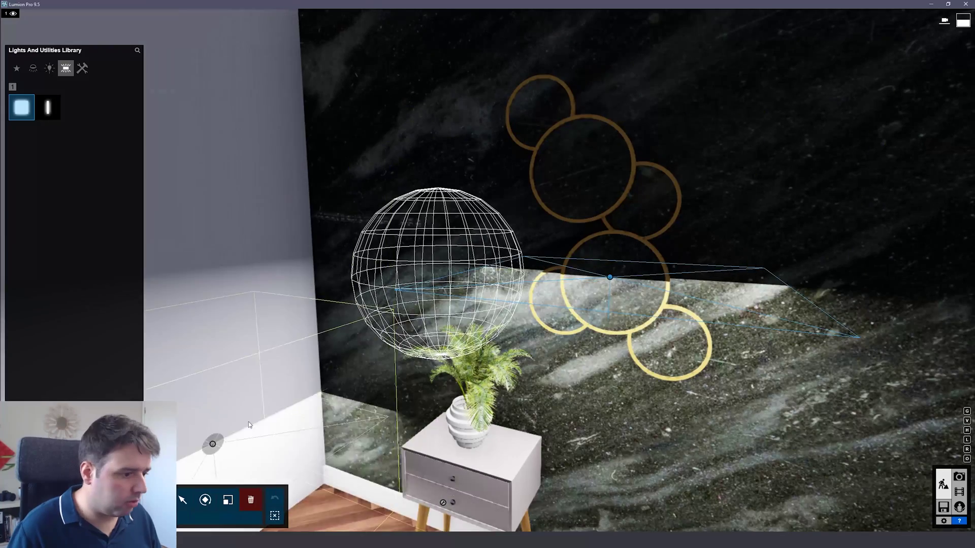
pyautogui.click(182, 500)
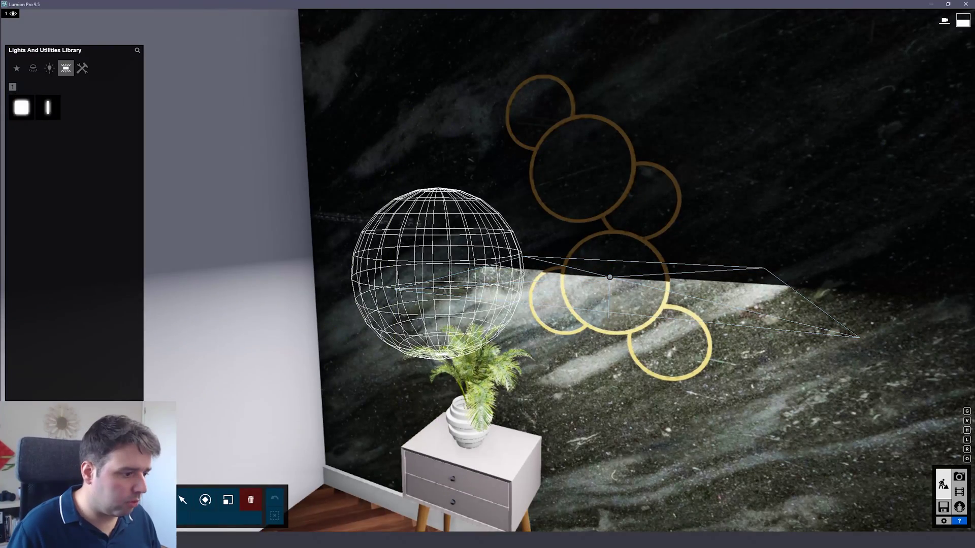
pyautogui.click(182, 501)
pyautogui.press('d')
pyautogui.moveTo(629, 314); pyautogui.dragTo(599, 318, button='right')
pyautogui.press('w')
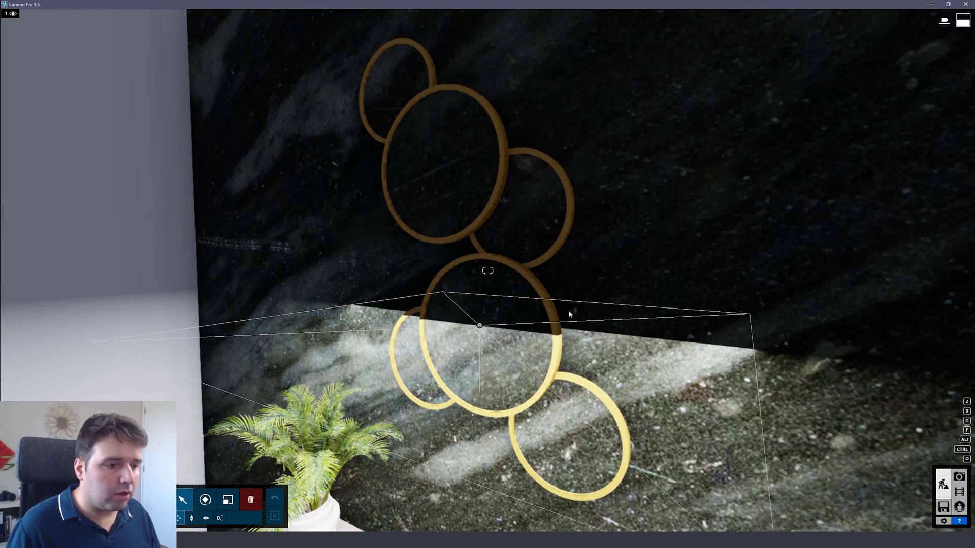
pyautogui.click(206, 500)
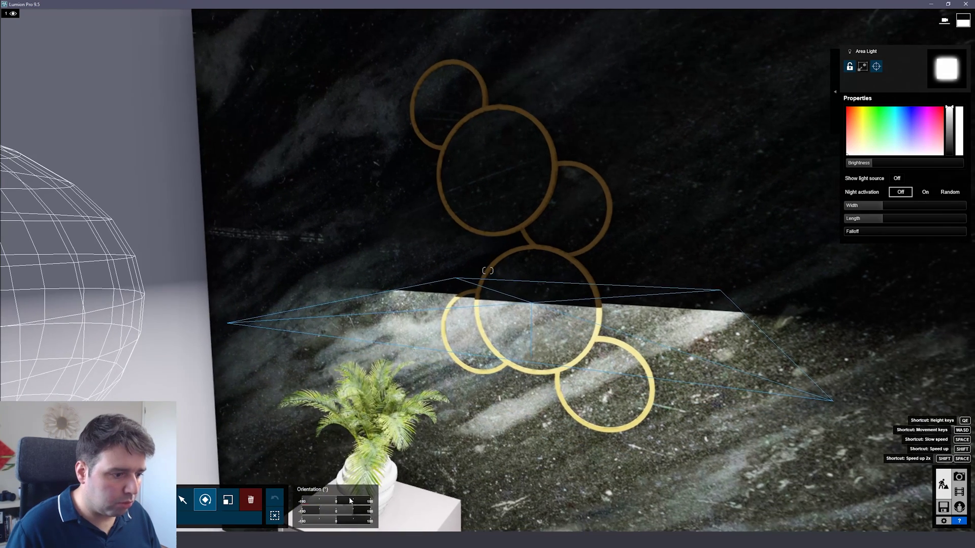
# Rotate the area light (about -2° tilt, 20° turn), narrow it to 0.7 m, and make it warm golden
pyautogui.moveTo(350, 511); pyautogui.dragTo(336, 511)
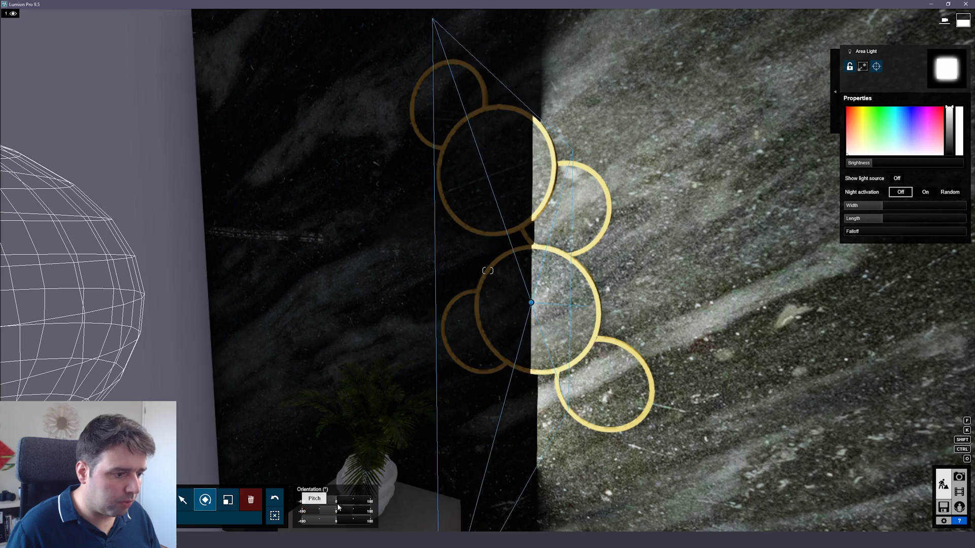
pyautogui.moveTo(336, 502); pyautogui.dragTo(354, 510)
pyautogui.press('a')
pyautogui.moveTo(366, 487); pyautogui.dragTo(457, 470, button='right')
pyautogui.moveTo(877, 207); pyautogui.dragTo(861, 222)
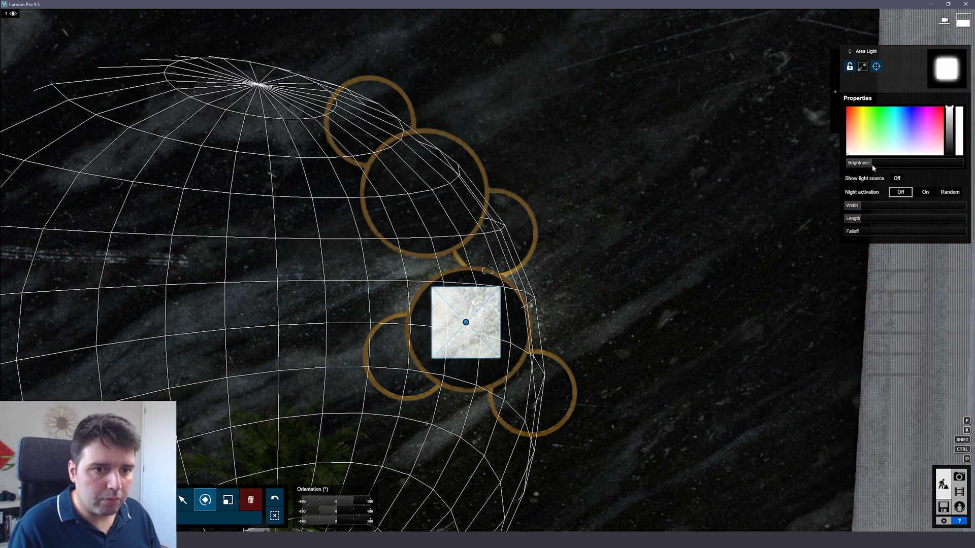
pyautogui.moveTo(873, 167); pyautogui.dragTo(876, 167)
pyautogui.click(855, 135)
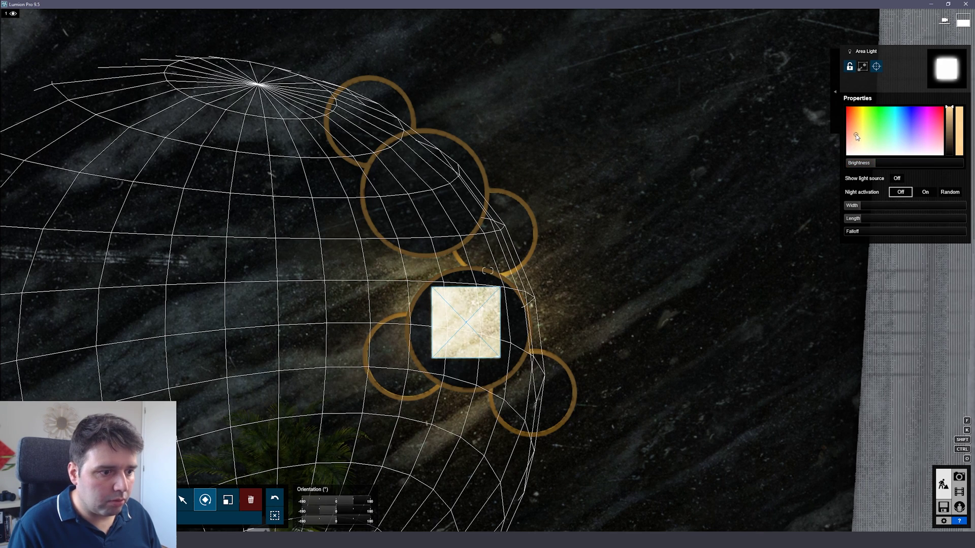
# Tuck the light behind the lower large circle and boost its brightness to about 976
pyautogui.press('d')
pyautogui.moveTo(680, 226); pyautogui.dragTo(647, 242, button='right')
pyautogui.press('w')
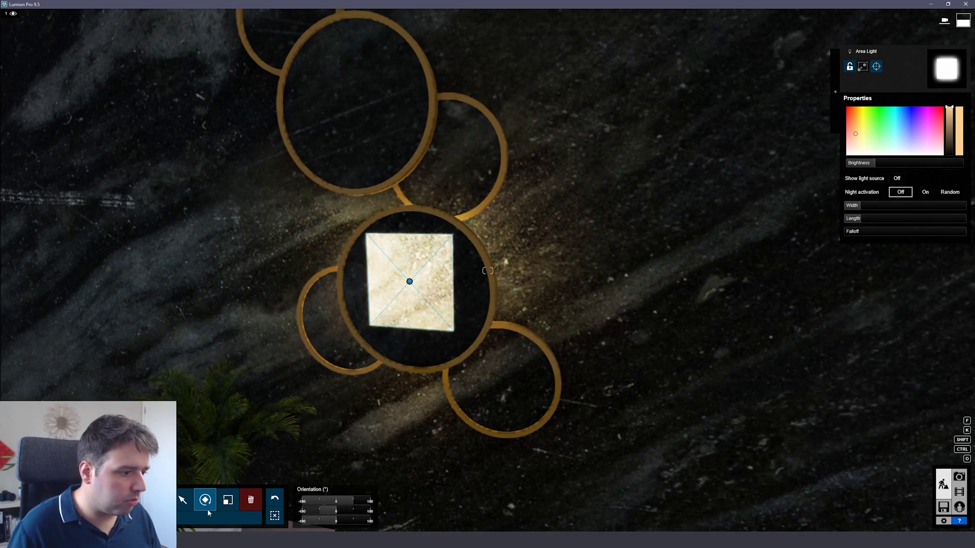
pyautogui.click(187, 500)
pyautogui.moveTo(410, 282); pyautogui.dragTo(415, 280)
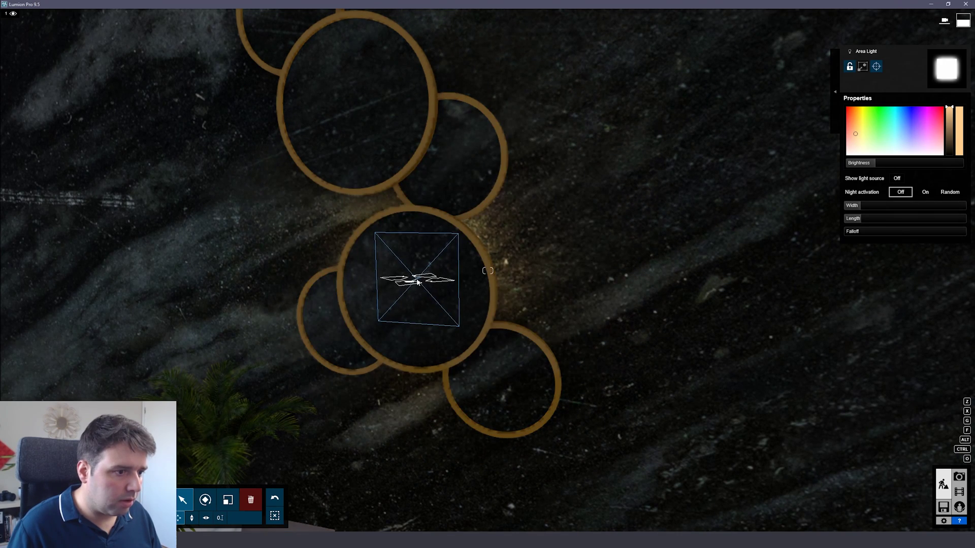
pyautogui.press('a')
pyautogui.moveTo(417, 282); pyautogui.dragTo(426, 287, button='right')
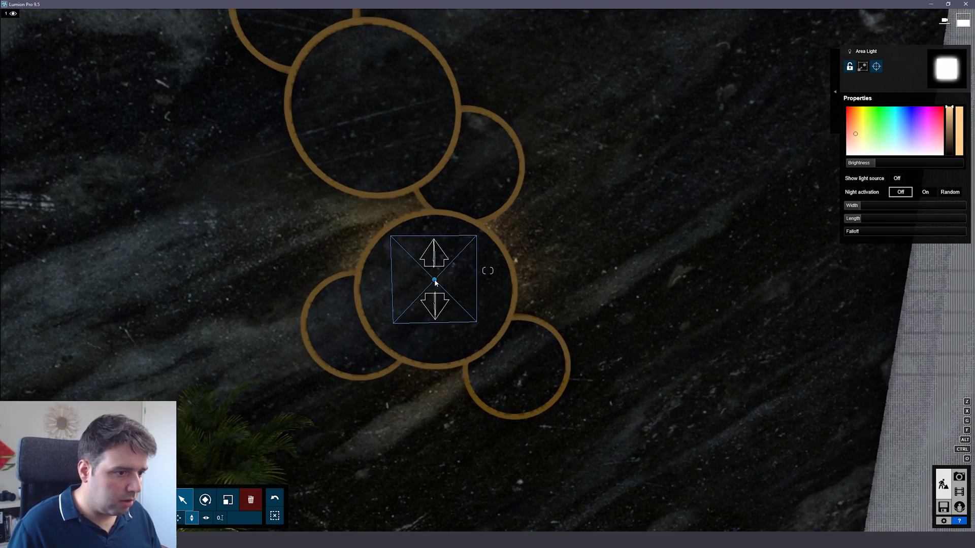
pyautogui.moveTo(435, 282); pyautogui.dragTo(436, 287)
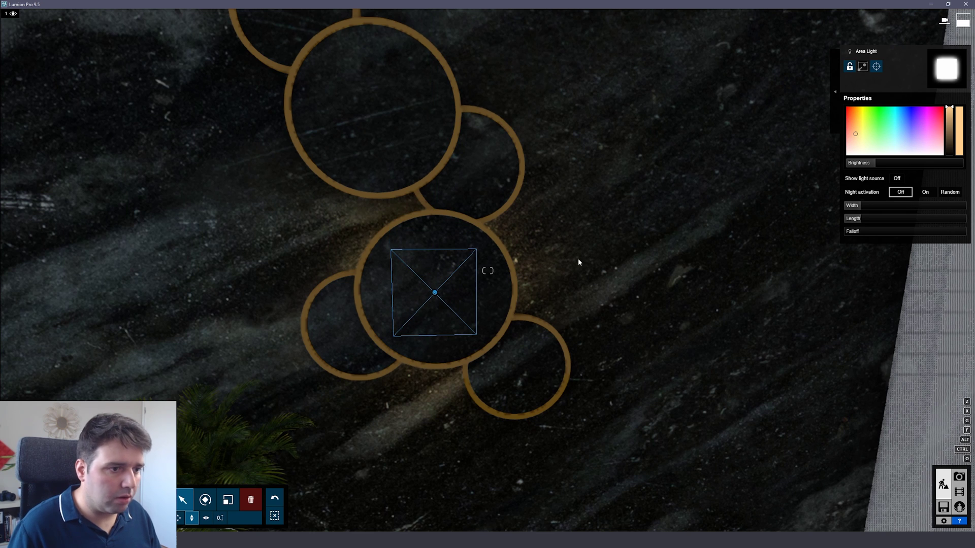
pyautogui.moveTo(872, 166); pyautogui.dragTo(892, 163)
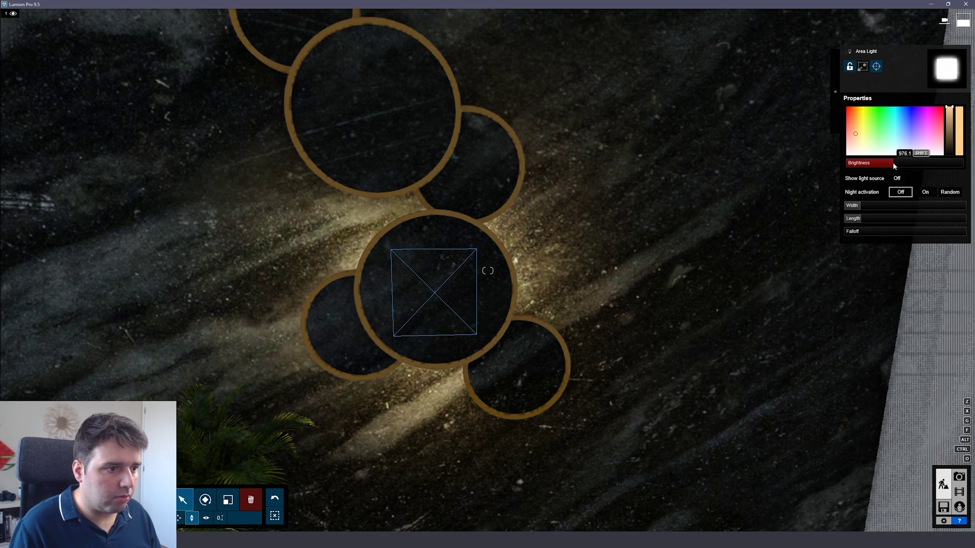
# Restore photo 5's view and render it at 1920x1080 as 03, overwriting the earlier file
pyautogui.click(959, 477)
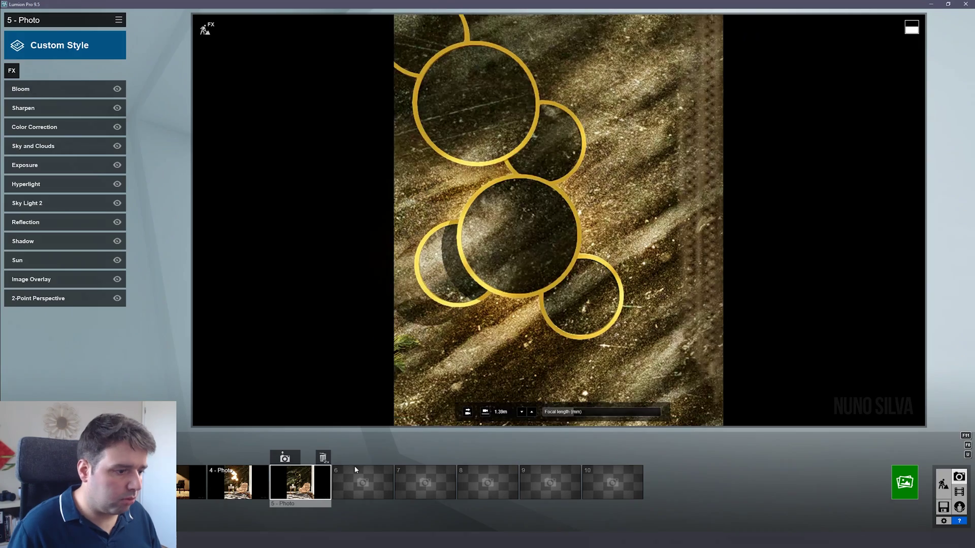
pyautogui.click(299, 483)
pyautogui.click(904, 482)
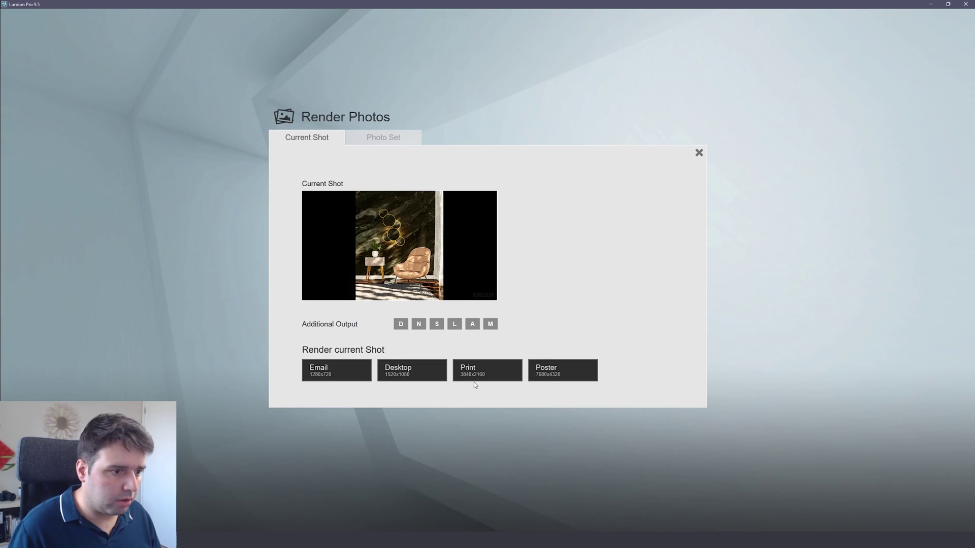
pyautogui.click(402, 375)
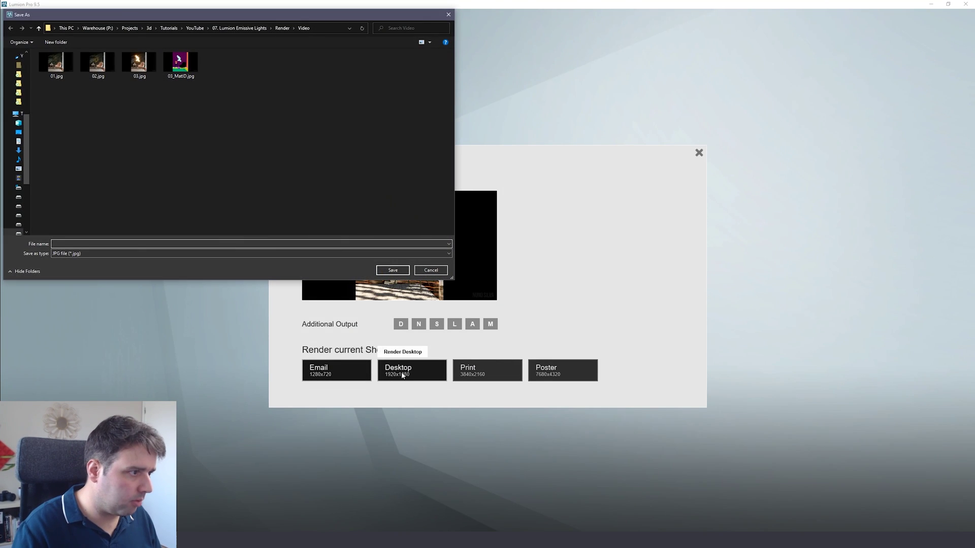
pyautogui.write('03')
pyautogui.press('Return')
pyautogui.press('y')
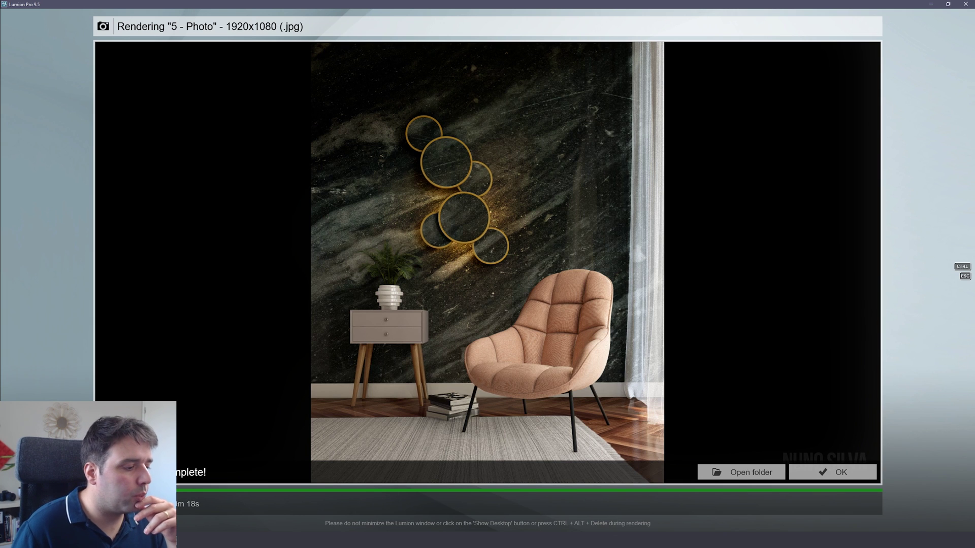
pyautogui.click(215, 540)
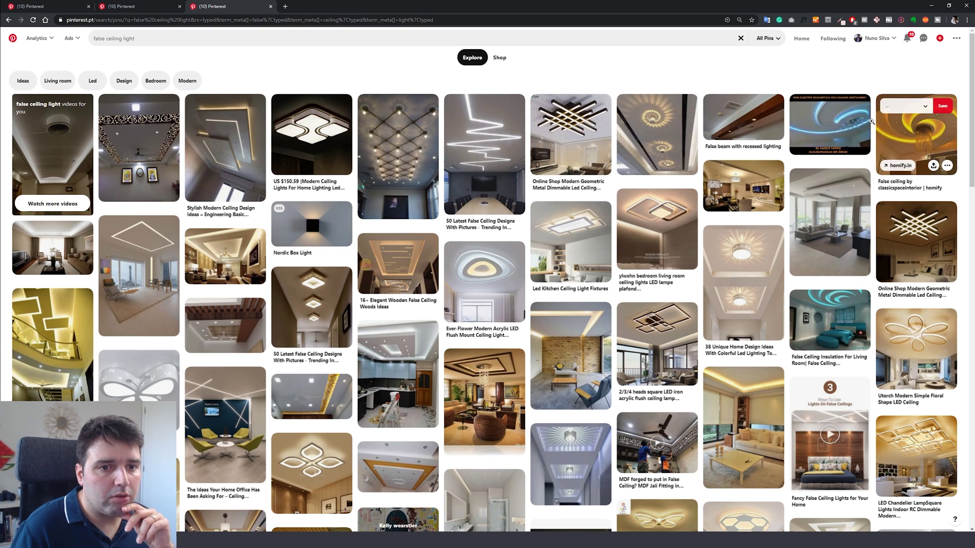
pyautogui.click(829, 127)
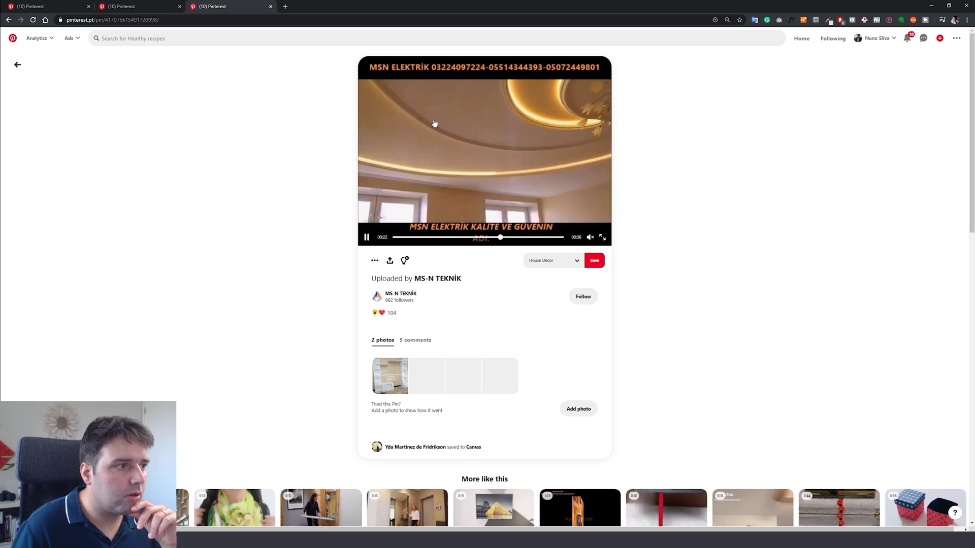
pyautogui.hotkey('alt', 'Left')
pyautogui.click(906, 129)
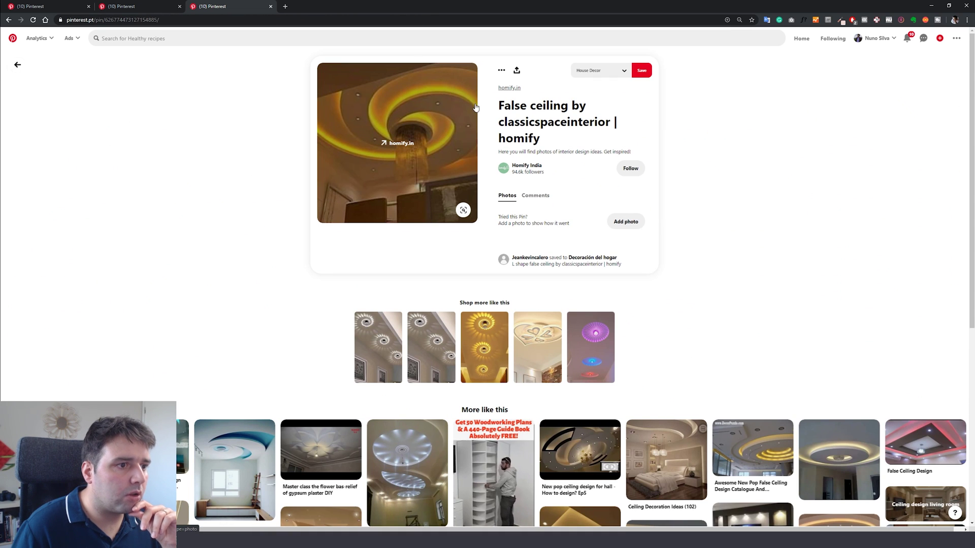
pyautogui.hotkey('alt', 'Left')
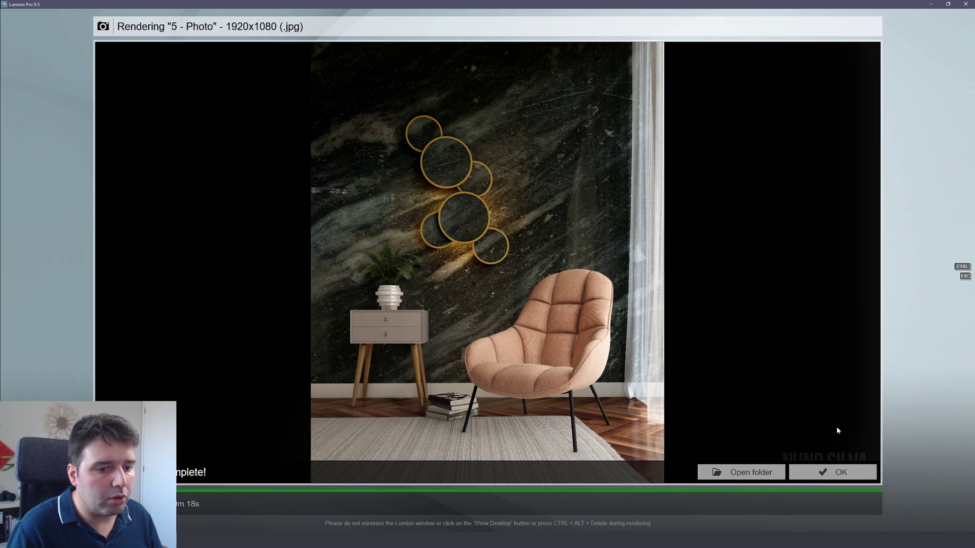
pyautogui.click(837, 472)
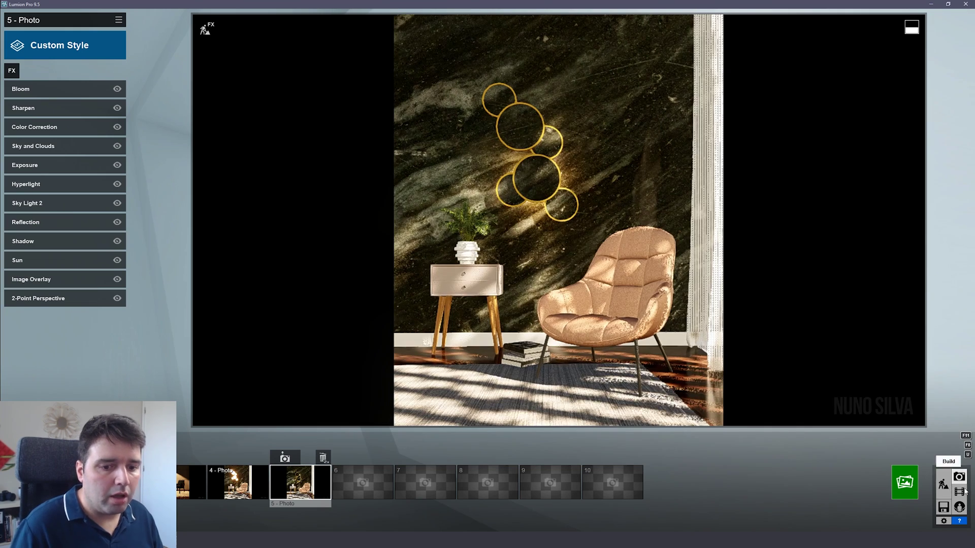
# Back in Build mode, delete the area light behind the circle panels
pyautogui.click(943, 484)
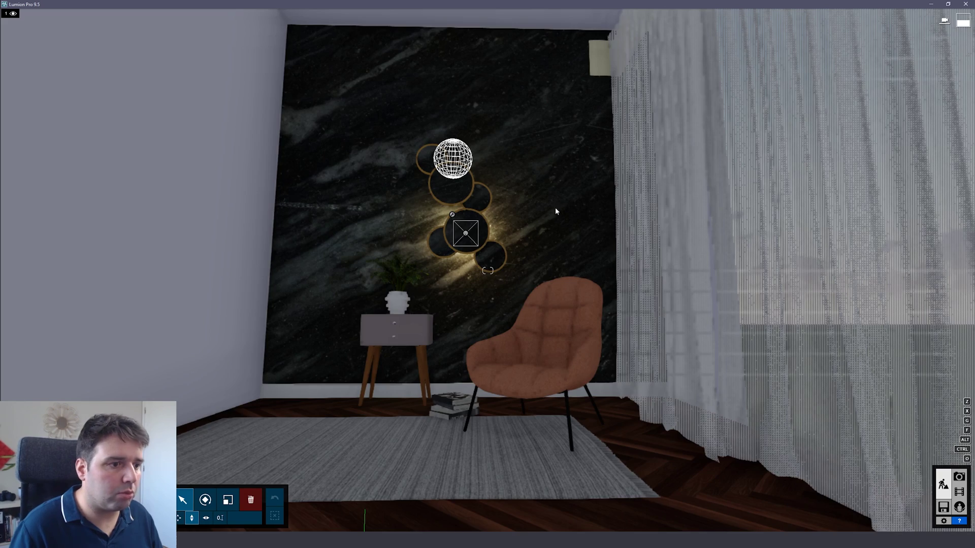
pyautogui.press('w')
pyautogui.moveTo(556, 207); pyautogui.dragTo(503, 274, button='right')
pyautogui.press('w')
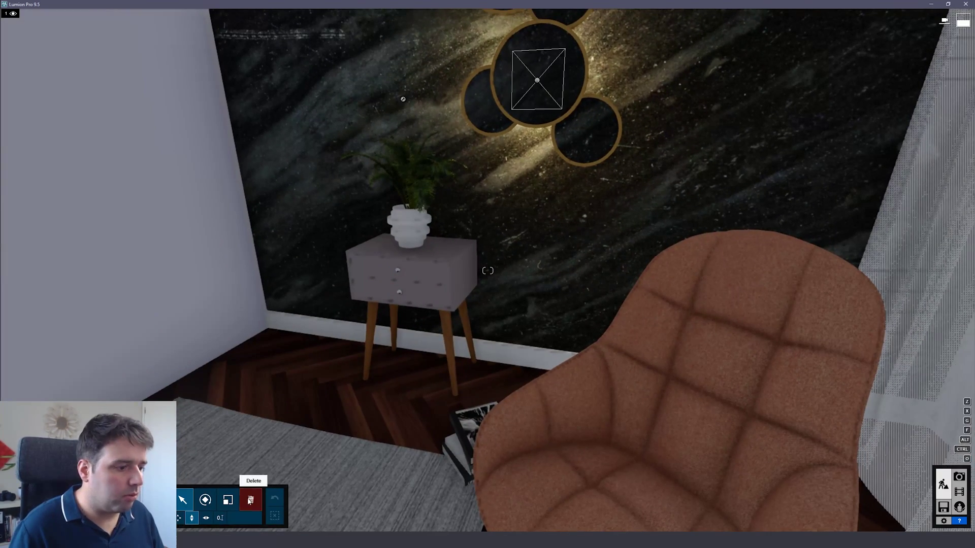
pyautogui.click(251, 500)
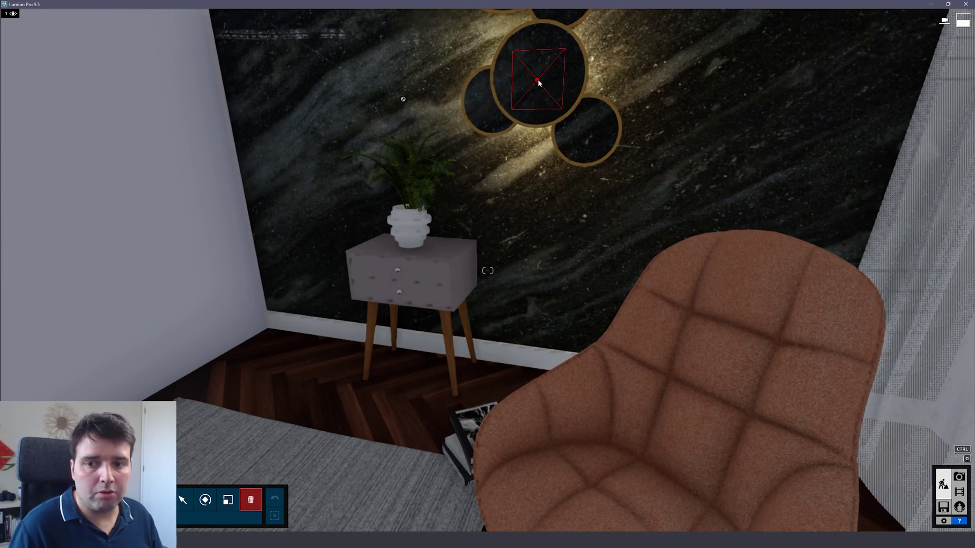
pyautogui.click(537, 82)
# In Materials mode, pick the glowing Mat7 material at the edge of the rings
pyautogui.press('w')
pyautogui.moveTo(462, 194); pyautogui.dragTo(692, 128, button='right')
pyautogui.press('s')
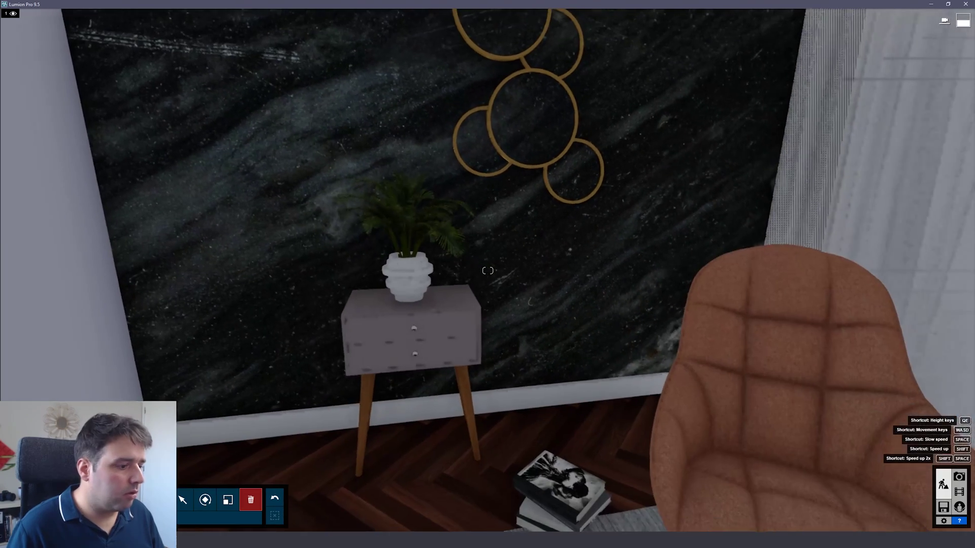
pyautogui.click(12, 500)
pyautogui.moveTo(344, 260); pyautogui.dragTo(487, 158, button='right')
pyautogui.press('a')
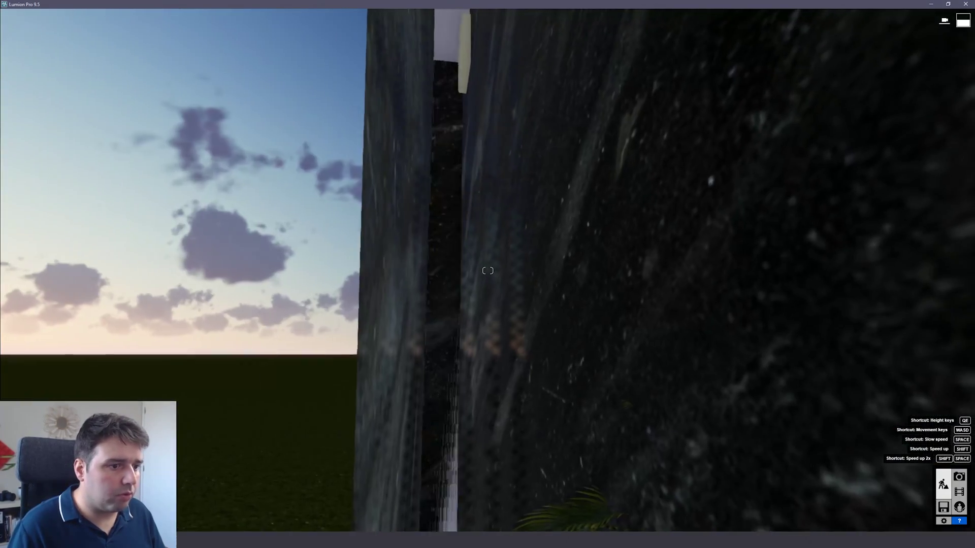
pyautogui.moveTo(457, 262); pyautogui.dragTo(458, 81, button='right')
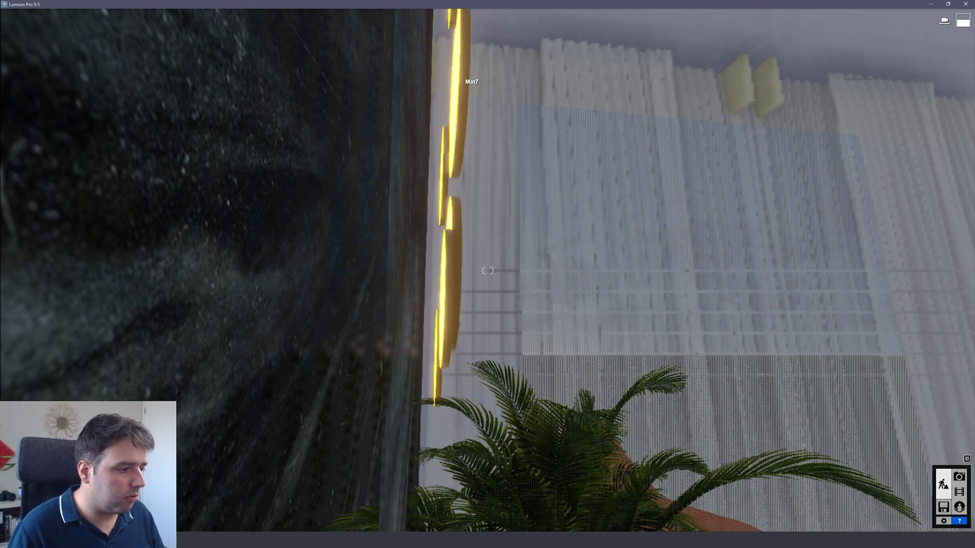
pyautogui.click(458, 81)
# Copy the glowing Mat7 material
pyautogui.click(103, 317)
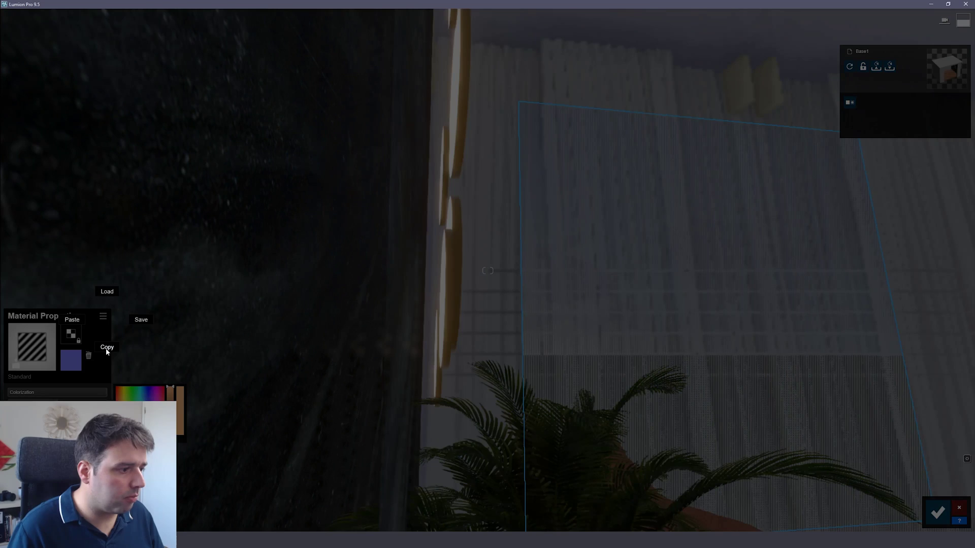
pyautogui.click(107, 349)
pyautogui.press('d')
pyautogui.moveTo(315, 259); pyautogui.dragTo(471, 231, button='right')
# Paste it onto the circle panels' Mat6 material and save the material changes
pyautogui.click(472, 231)
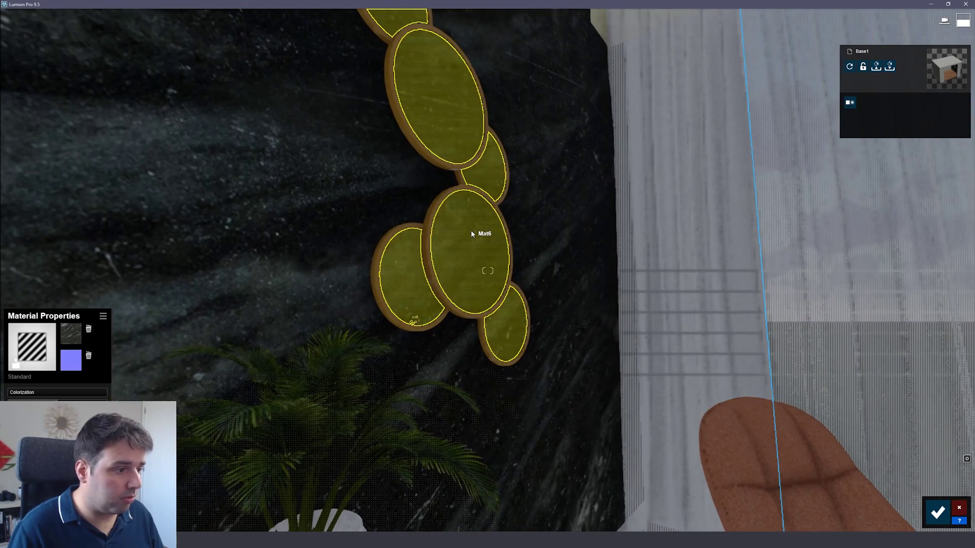
pyautogui.click(439, 122)
pyautogui.click(104, 316)
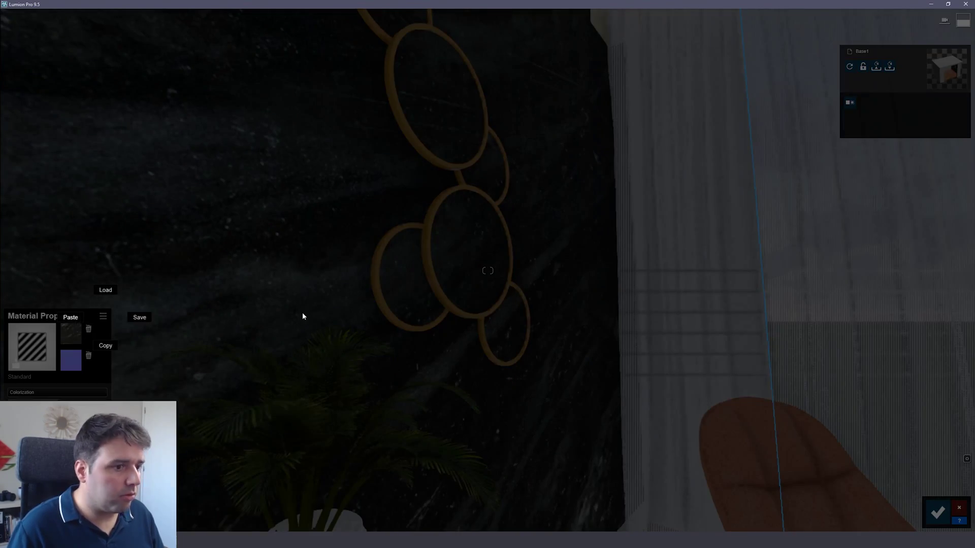
pyautogui.click(442, 262)
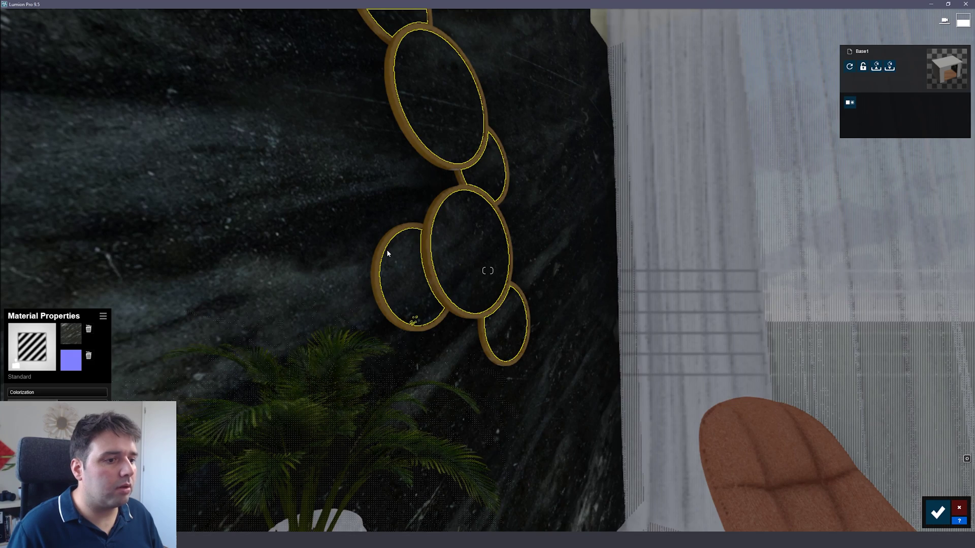
pyautogui.moveTo(408, 273); pyautogui.dragTo(315, 274, button='right')
pyautogui.press('d')
pyautogui.press('s')
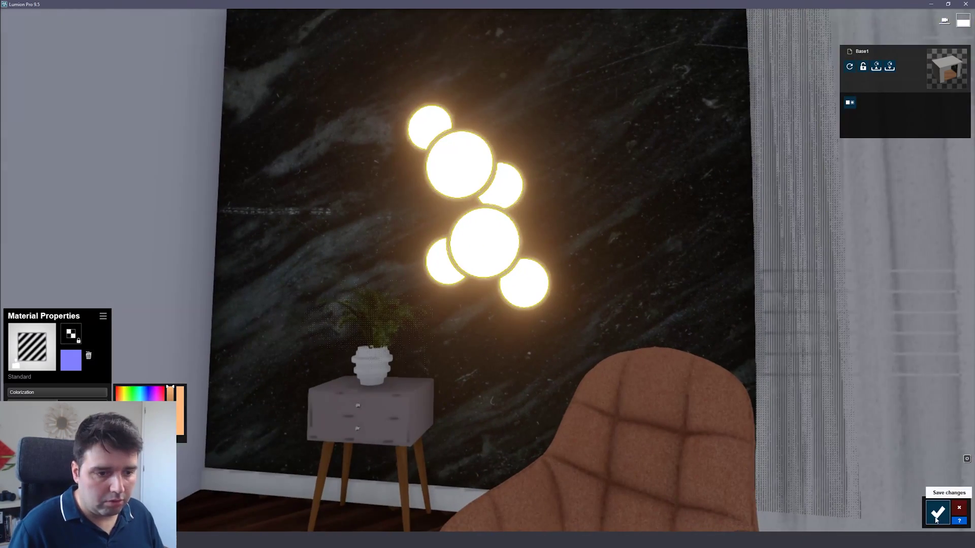
pyautogui.click(937, 513)
# Restore photo 5's camera and render it at Desktop 1920x1080, overwriting 03.jpg
pyautogui.click(959, 477)
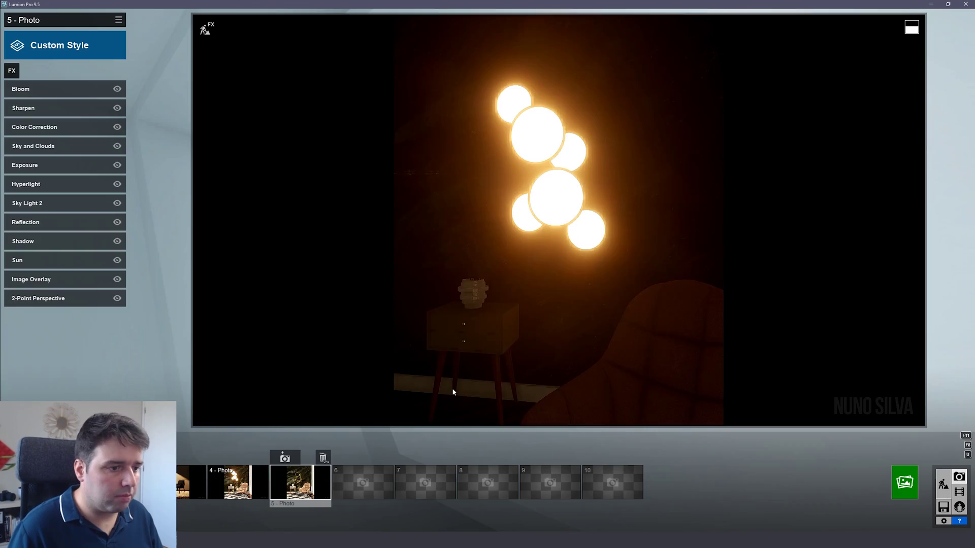
pyautogui.click(315, 478)
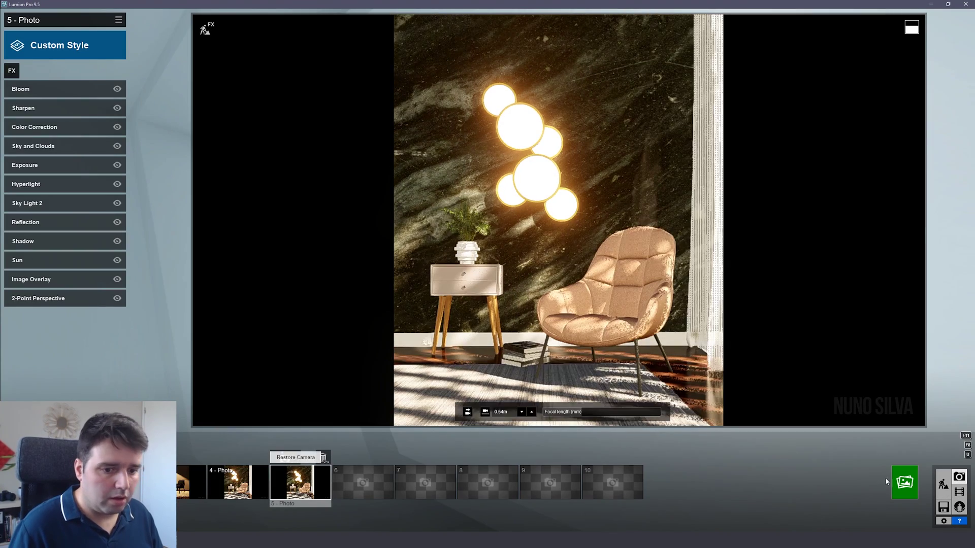
pyautogui.click(904, 482)
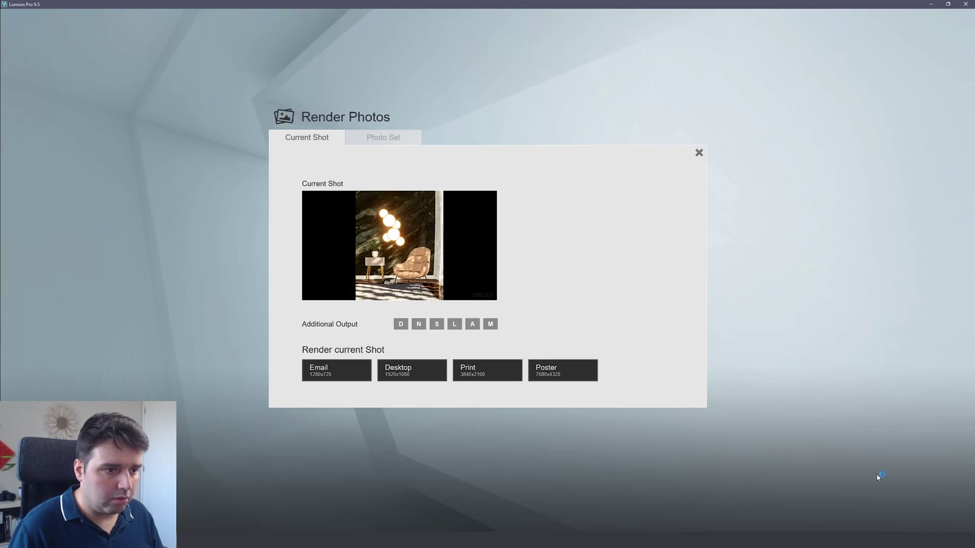
pyautogui.click(413, 375)
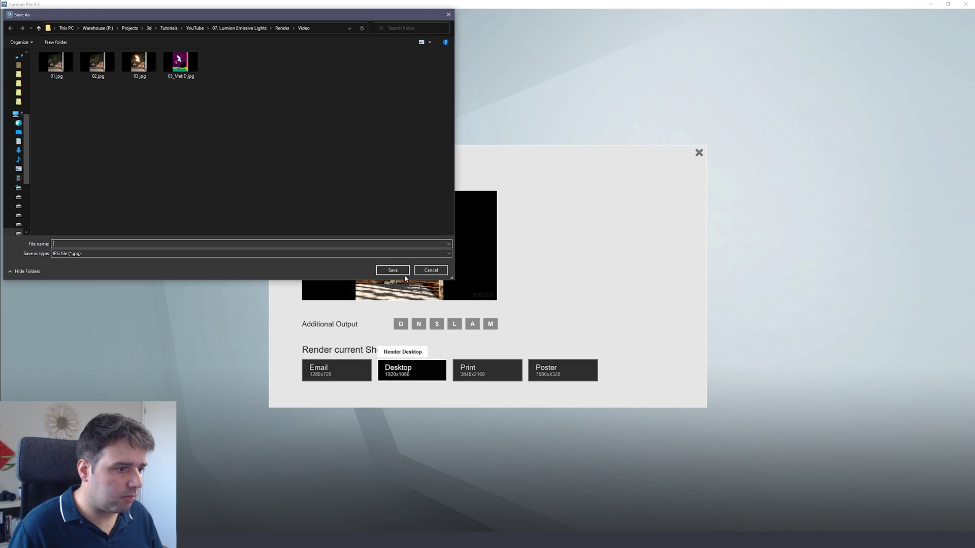
pyautogui.doubleClick(131, 70)
pyautogui.click(518, 299)
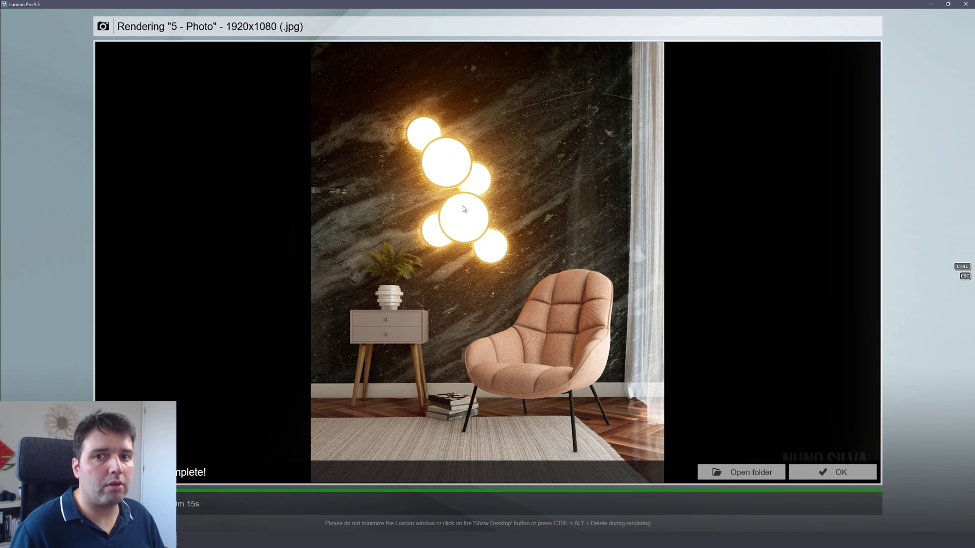
# Re-render shot 5 at 1920x1080 with a material ID map output, overwriting 03.jpg
pyautogui.click(833, 473)
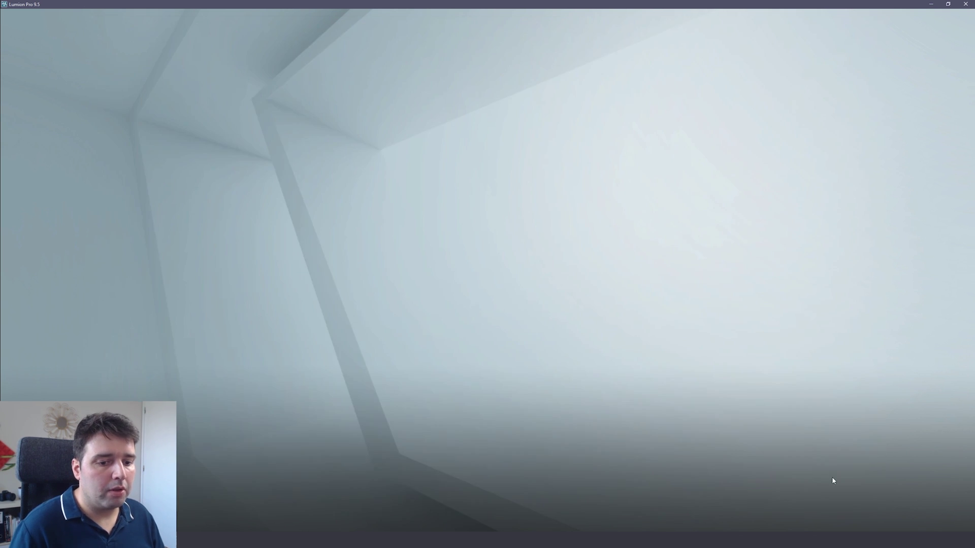
pyautogui.click(912, 490)
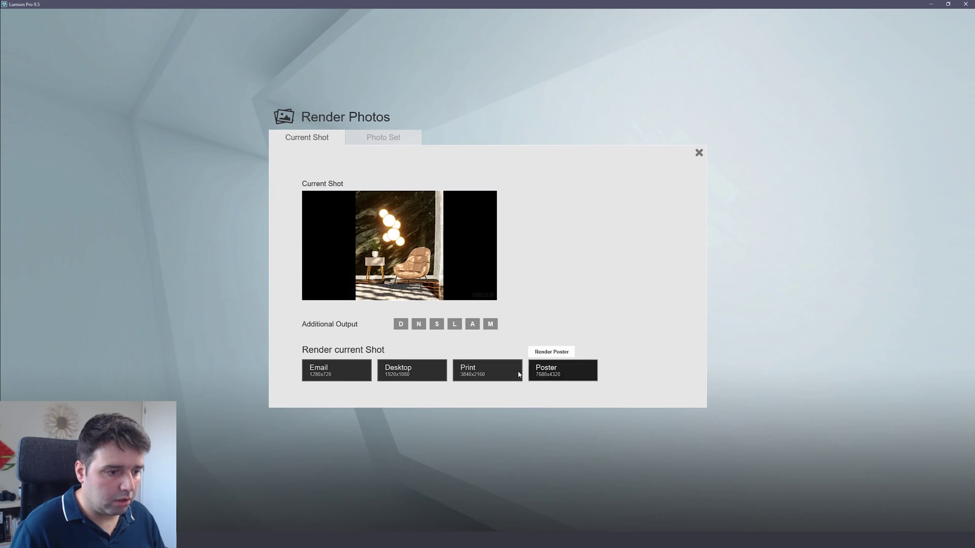
pyautogui.click(492, 325)
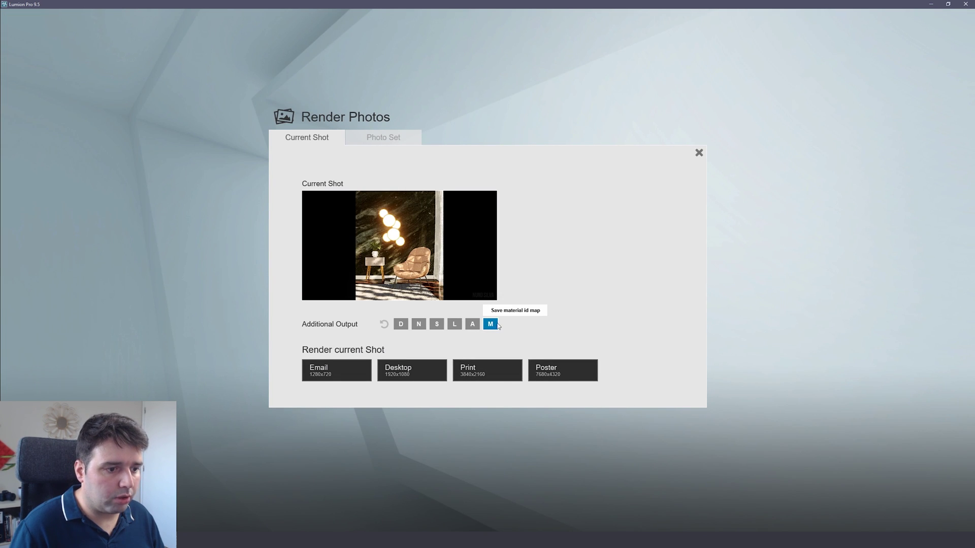
pyautogui.click(433, 370)
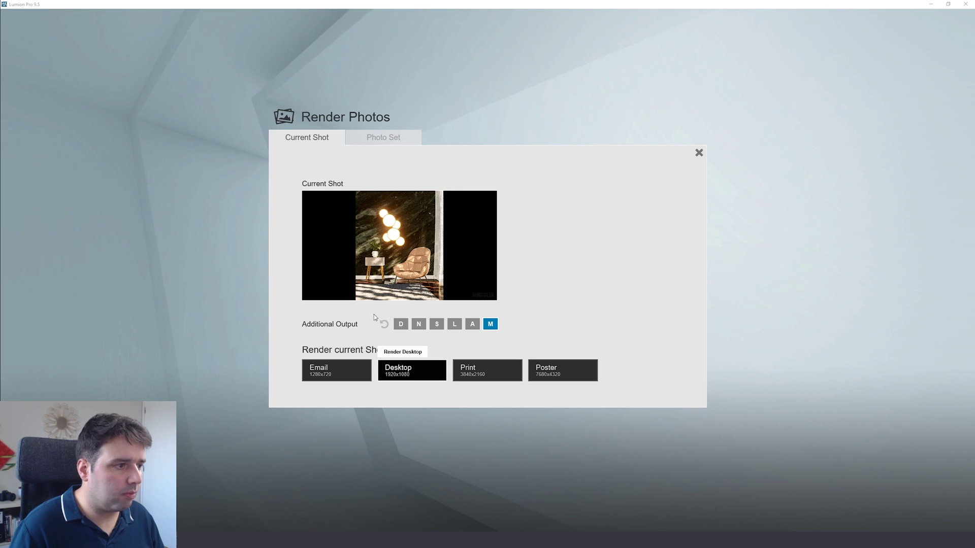
pyautogui.doubleClick(138, 64)
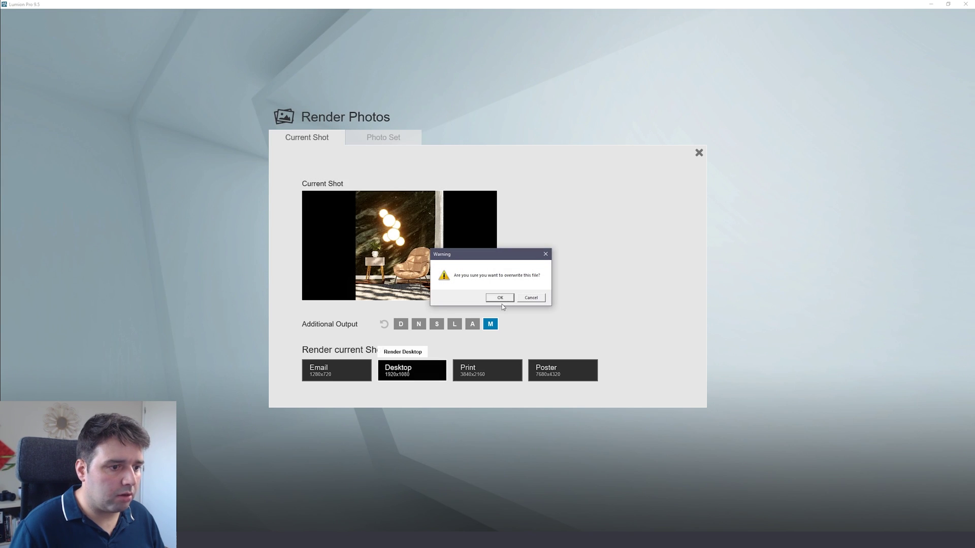
pyautogui.click(501, 299)
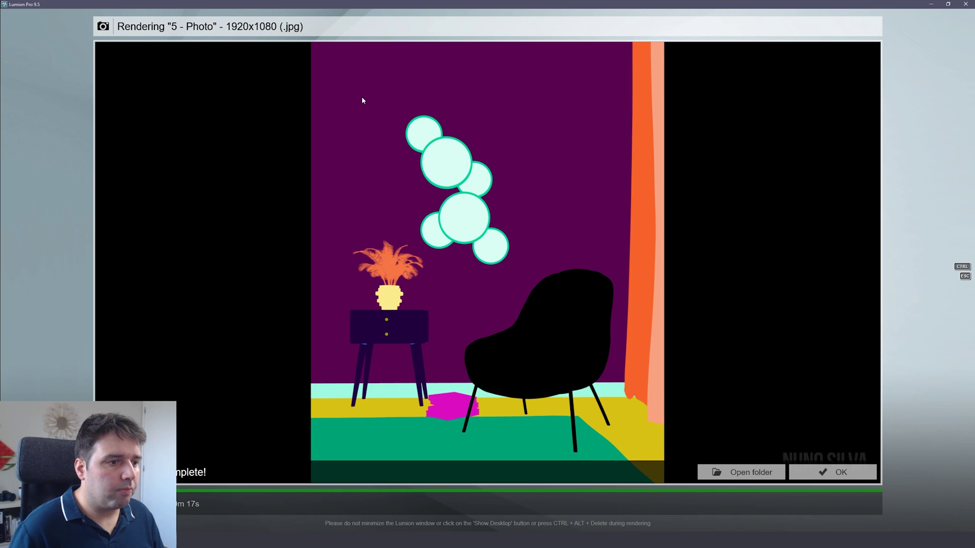
pyautogui.click(832, 476)
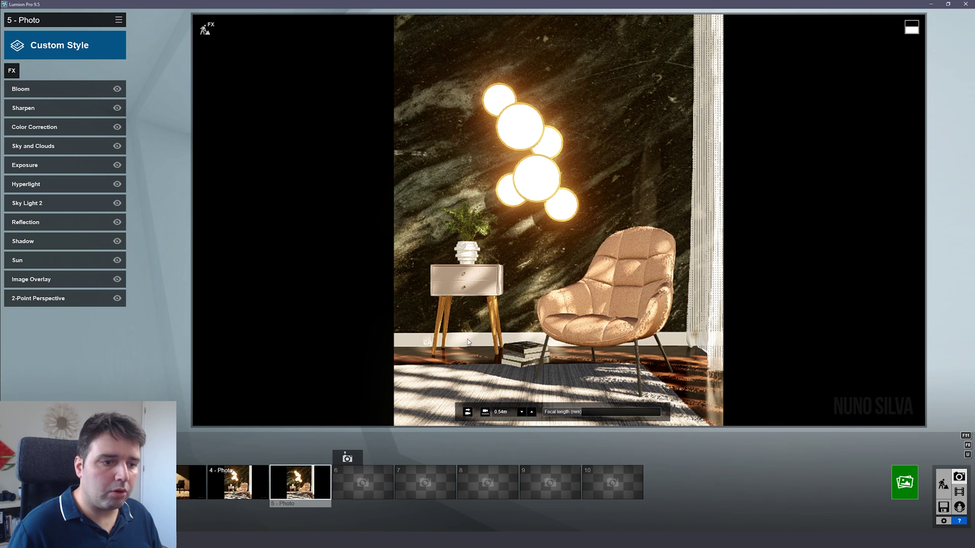
pyautogui.click(189, 540)
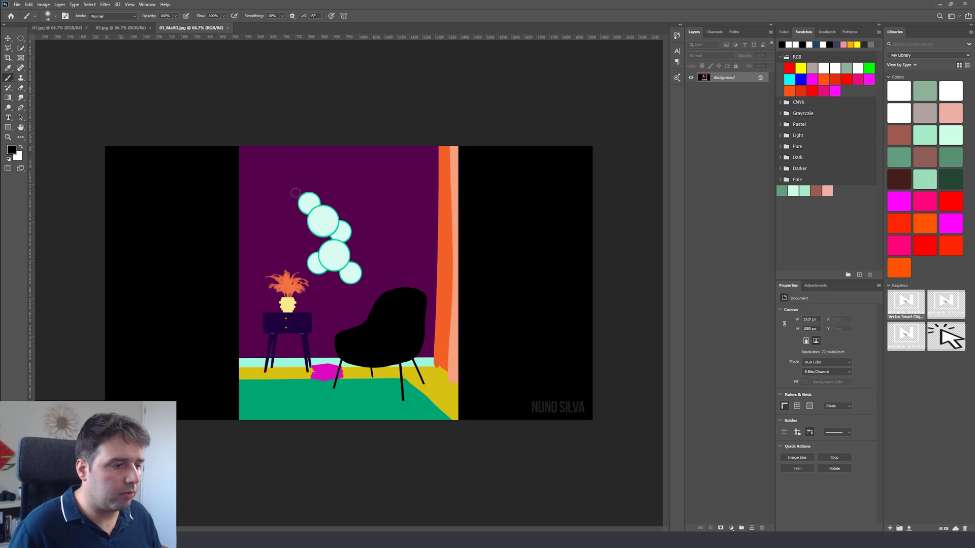
# Compare the 01 and 03 renders, then paste the whole 03_MatID map into 03.jpg as a new layer
pyautogui.hotkey('ctrl', 'shift', 'Tab')
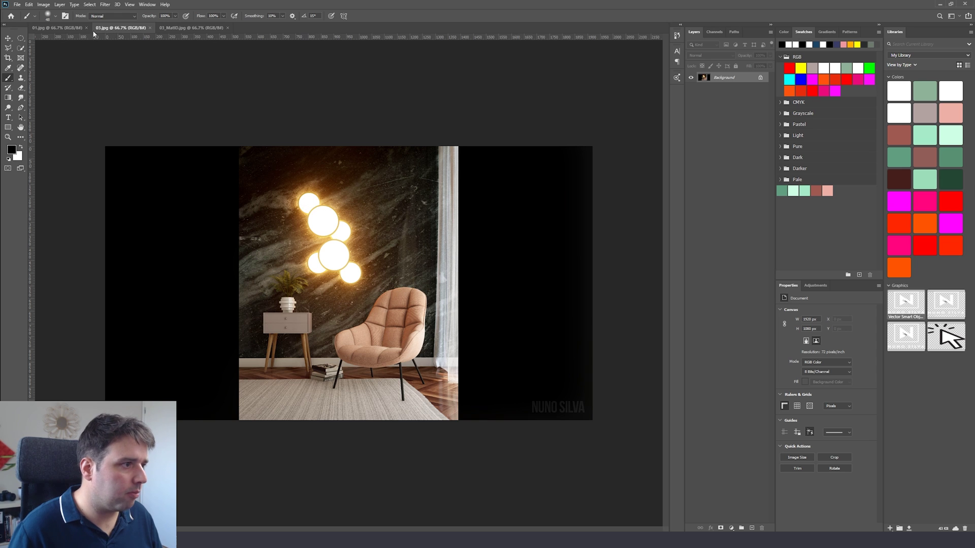
pyautogui.click(57, 27)
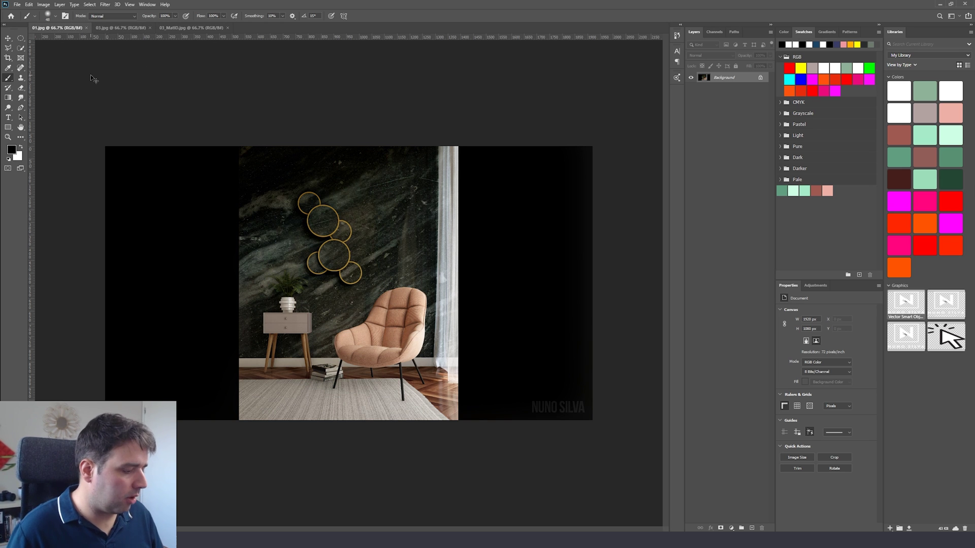
pyautogui.click(121, 28)
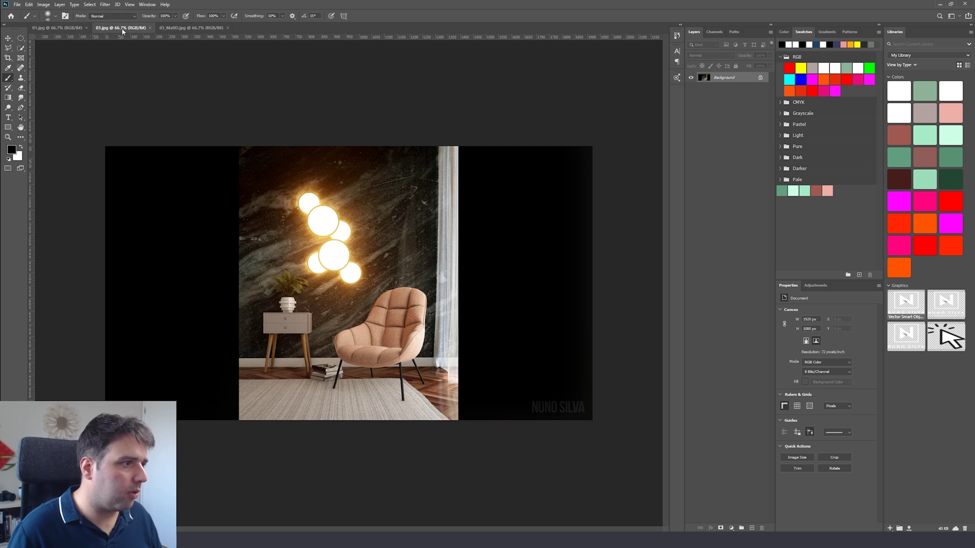
pyautogui.click(210, 27)
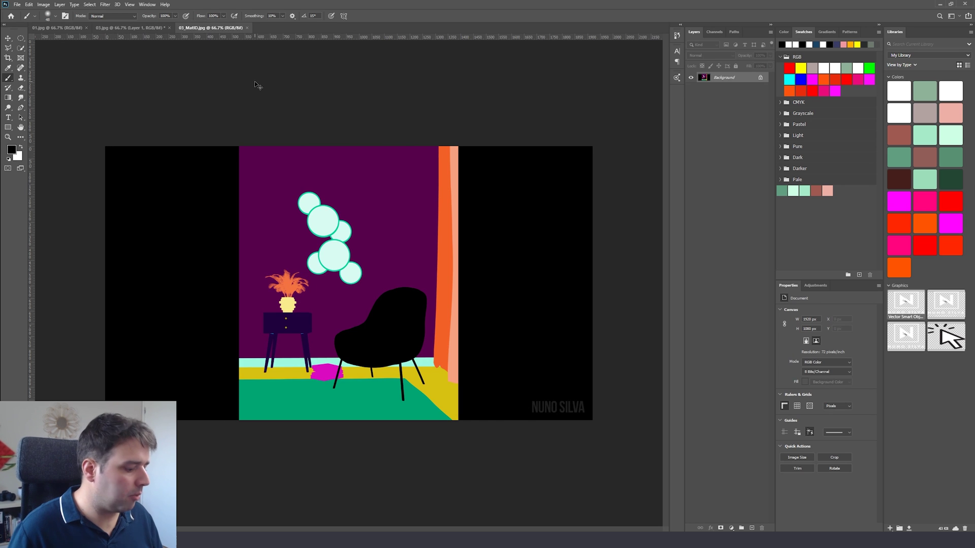
pyautogui.hotkey('ctrl', 'a')
pyautogui.hotkey('ctrl', 'c')
pyautogui.click(133, 28)
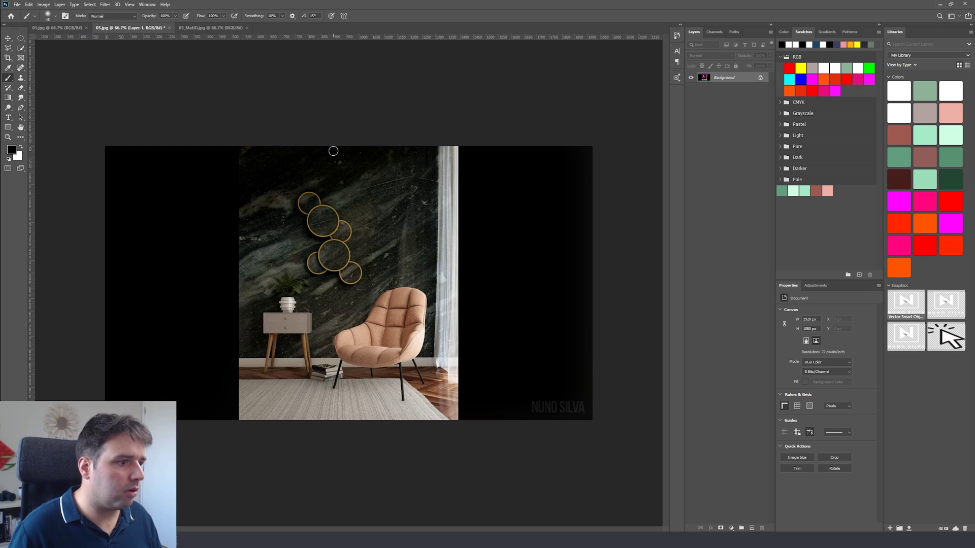
pyautogui.hotkey('ctrl', 'v')
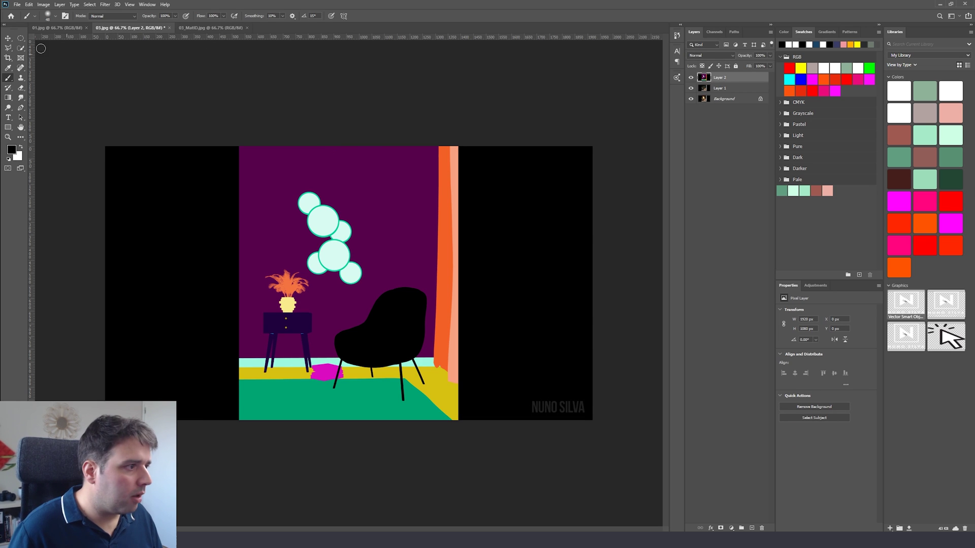
# Crop 03.jpg to the rectangular image area between the black side bands
pyautogui.click(21, 38)
pyautogui.click(36, 40)
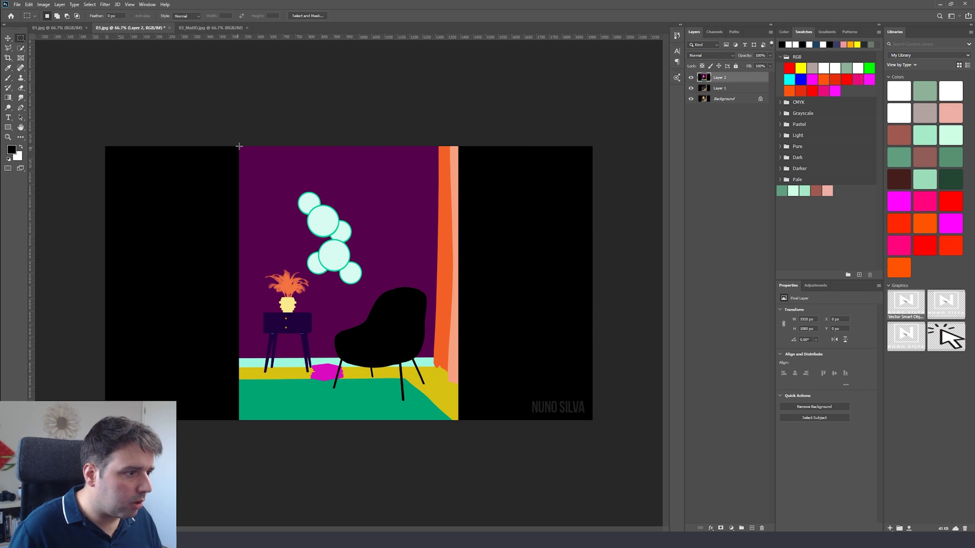
pyautogui.moveTo(239, 143); pyautogui.dragTo(467, 508)
pyautogui.click(43, 4)
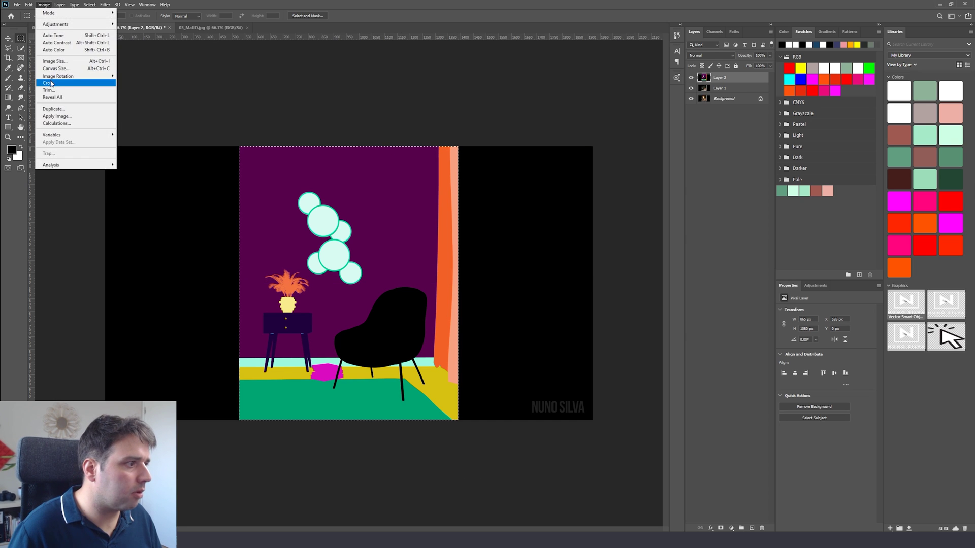
pyautogui.click(61, 84)
pyautogui.hotkey('ctrl', 'd')
# Hide the ID map layer, keep Layer 1 active, and view the backlit round wall lights pin
pyautogui.click(691, 81)
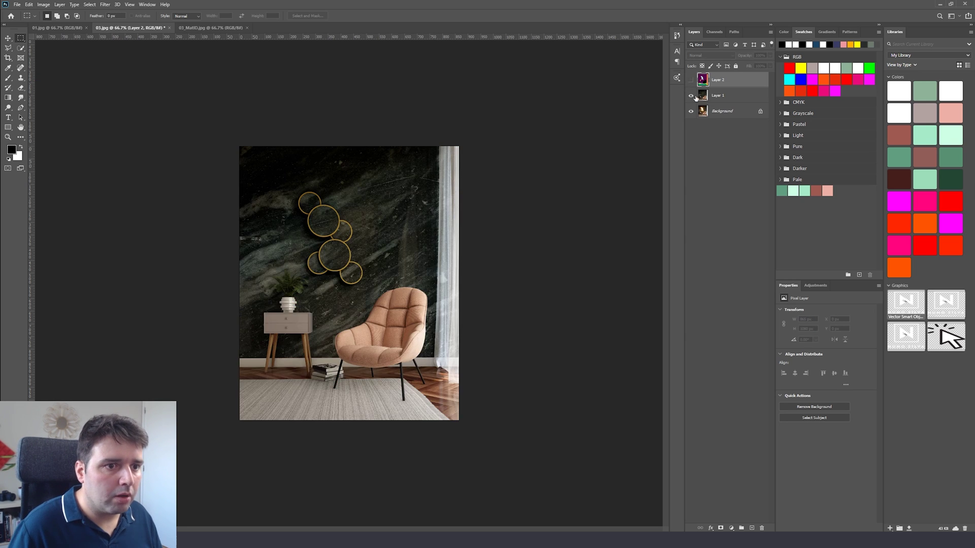
pyautogui.click(691, 96)
pyautogui.click(691, 96)
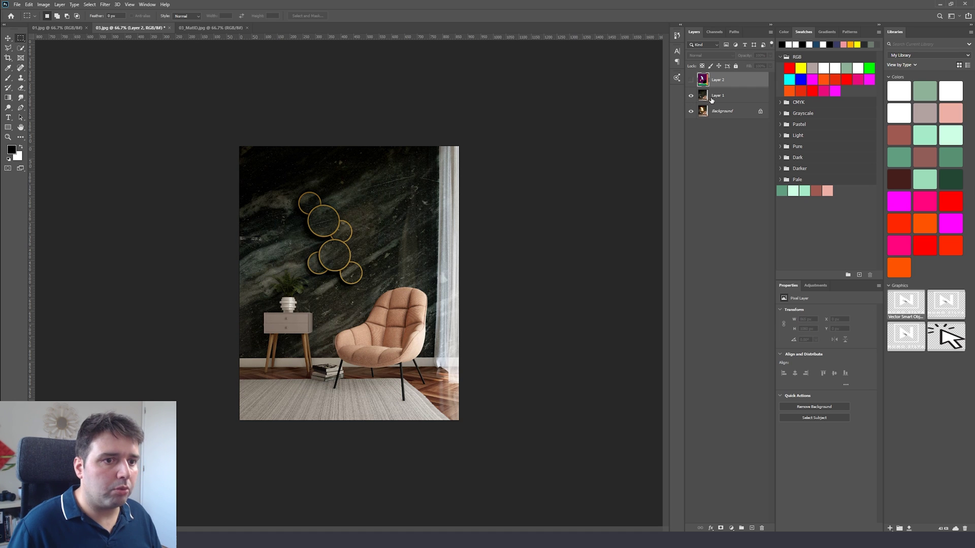
pyautogui.click(711, 97)
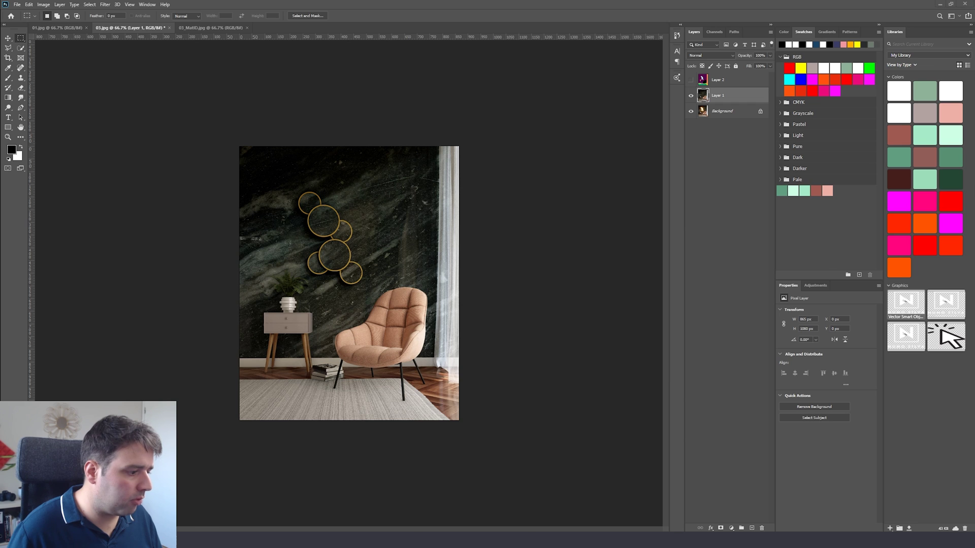
pyautogui.hotkey('alt', 'Tab')
pyautogui.click(131, 9)
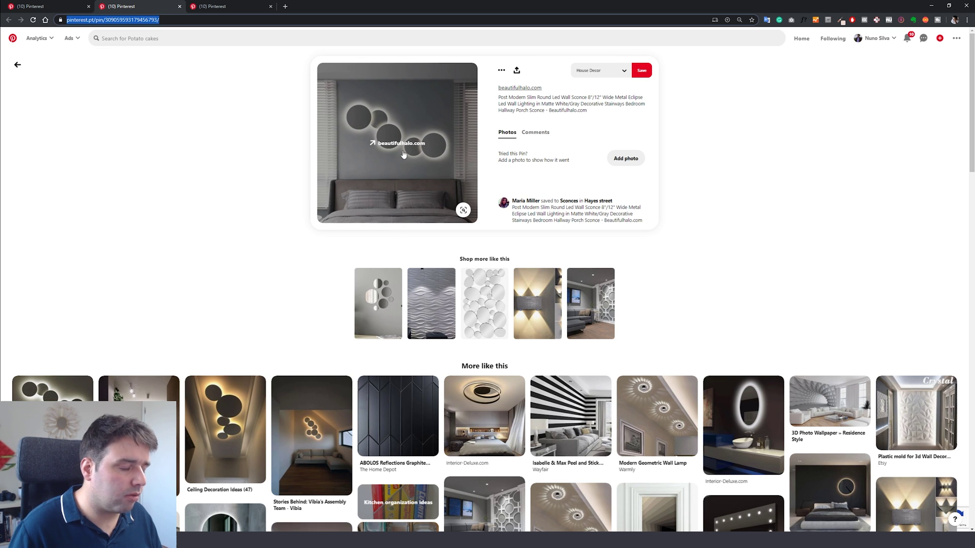
pyautogui.scroll(-1, 360, 477)
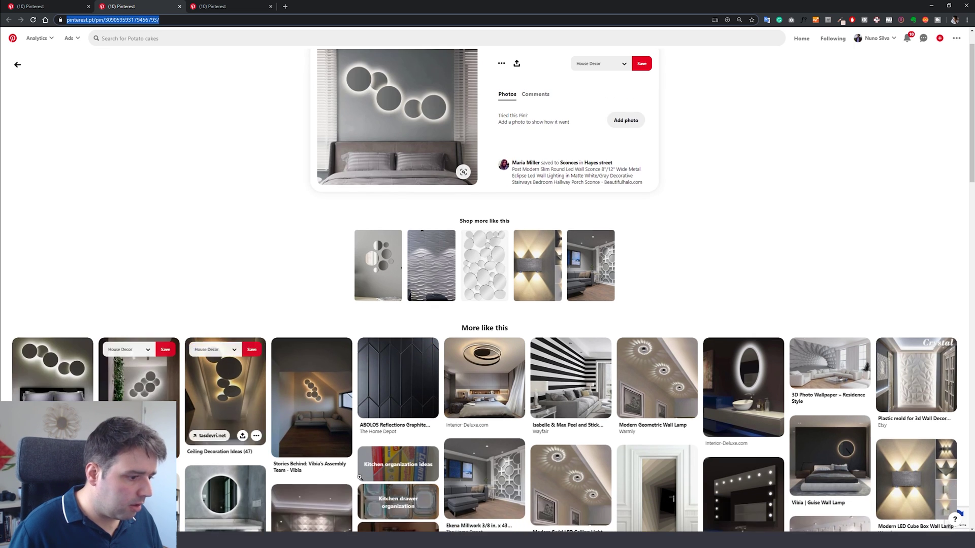
pyautogui.click(355, 541)
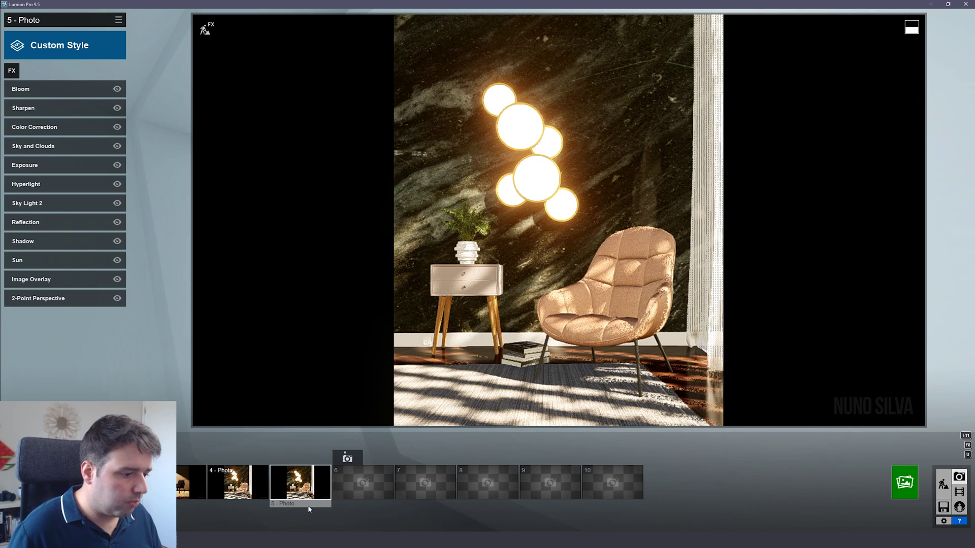
pyautogui.hotkey('alt', 'Tab')
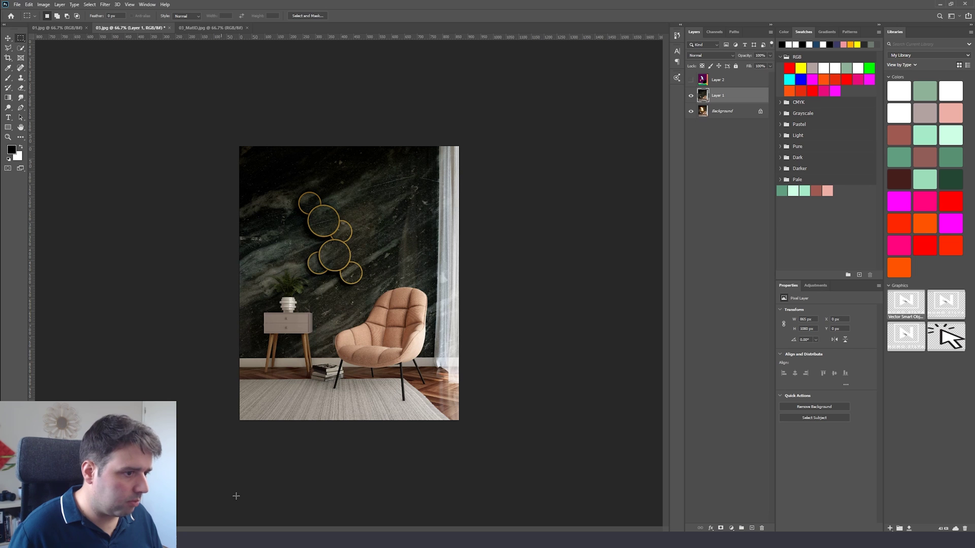
# Show Layer 2, make it active, and Quick Select the six circles of the cluster
pyautogui.click(690, 80)
pyautogui.click(718, 79)
pyautogui.keyDown('alt'); pyautogui.scroll(3, 473, 163); pyautogui.keyUp('alt')
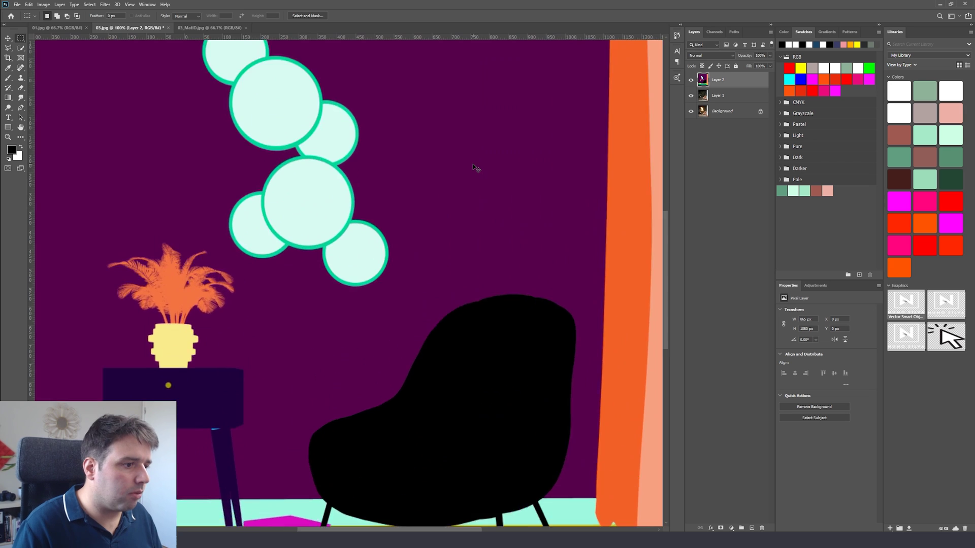
pyautogui.moveTo(399, 78); pyautogui.dragTo(444, 271)
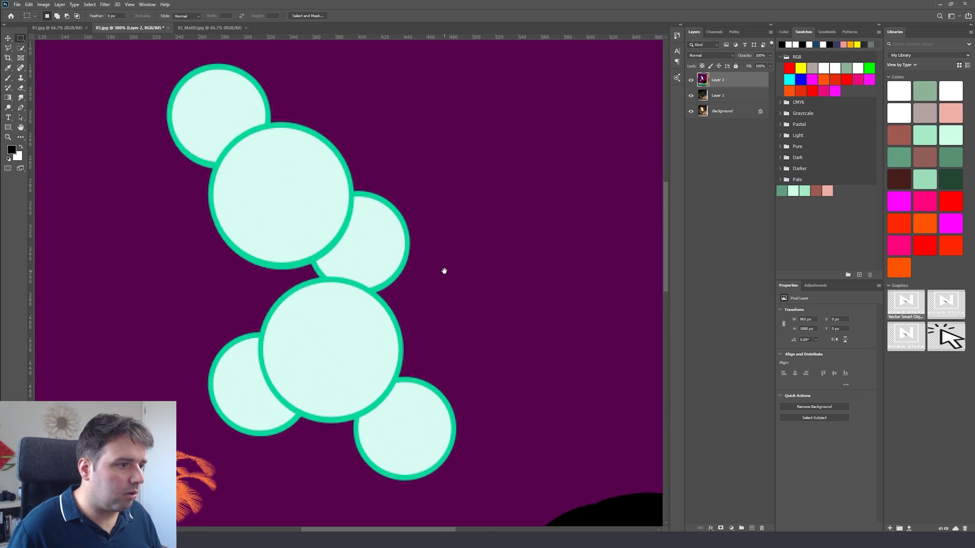
pyautogui.click(21, 48)
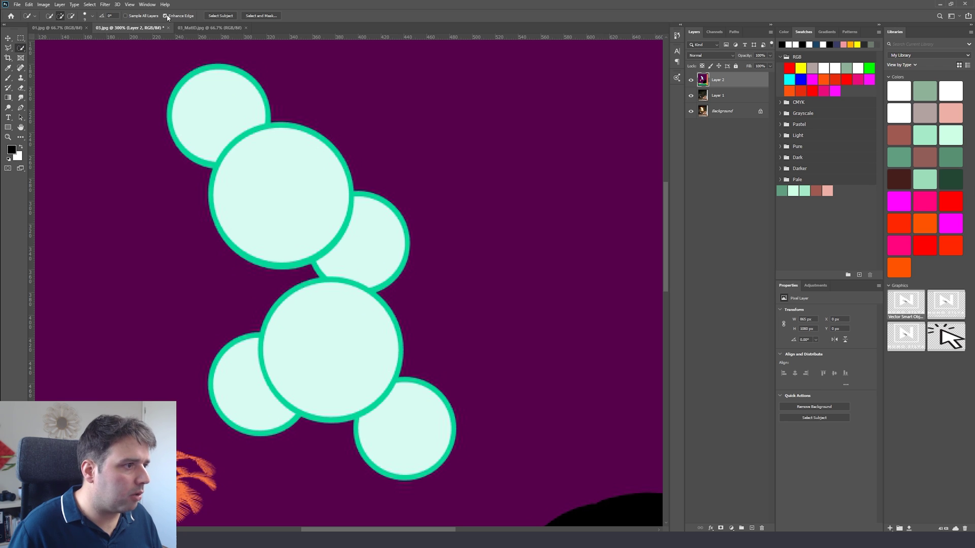
pyautogui.moveTo(205, 67)
pyautogui.mouseDown()
pyautogui.moveTo(180, 97)
pyautogui.moveTo(199, 128)
pyautogui.moveTo(312, 254)
pyautogui.moveTo(376, 275)
pyautogui.moveTo(300, 361)
pyautogui.moveTo(217, 369)
pyautogui.mouseUp()
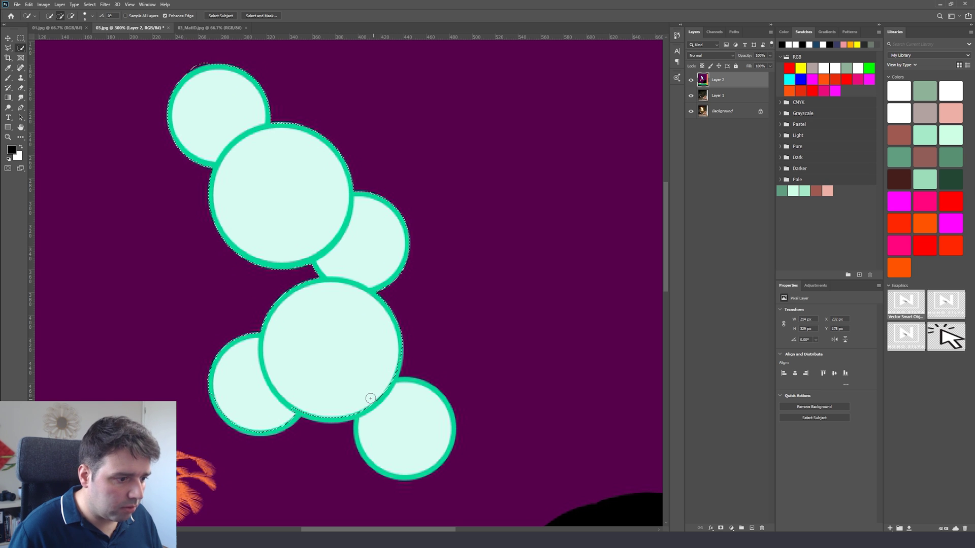
pyautogui.moveTo(370, 398)
pyautogui.mouseDown()
pyautogui.moveTo(420, 420)
pyautogui.moveTo(337, 364)
pyautogui.moveTo(386, 317)
pyautogui.mouseUp()
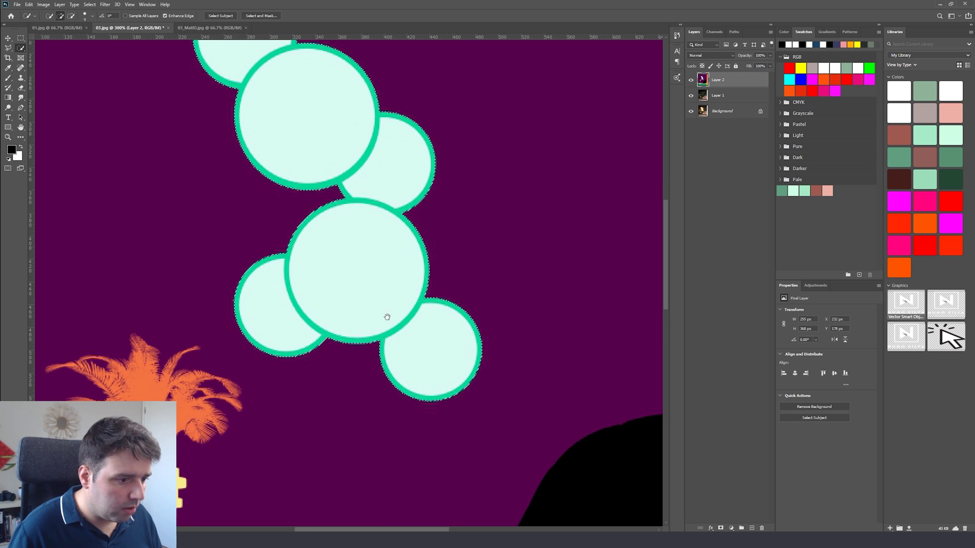
# Zoom in on the upper-left circle and subtract the stray bulge from its selection
pyautogui.scroll(3, 337, 272)
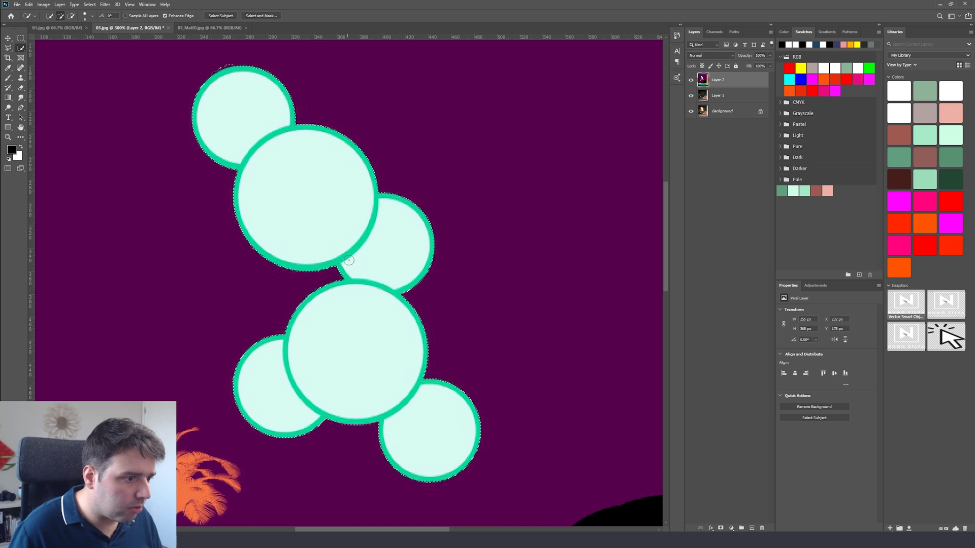
pyautogui.moveTo(288, 177); pyautogui.dragTo(322, 242)
pyautogui.hotkey('ctrl', '+')
pyautogui.hotkey('ctrl', '+')
pyautogui.moveTo(235, 83); pyautogui.dragTo(310, 227)
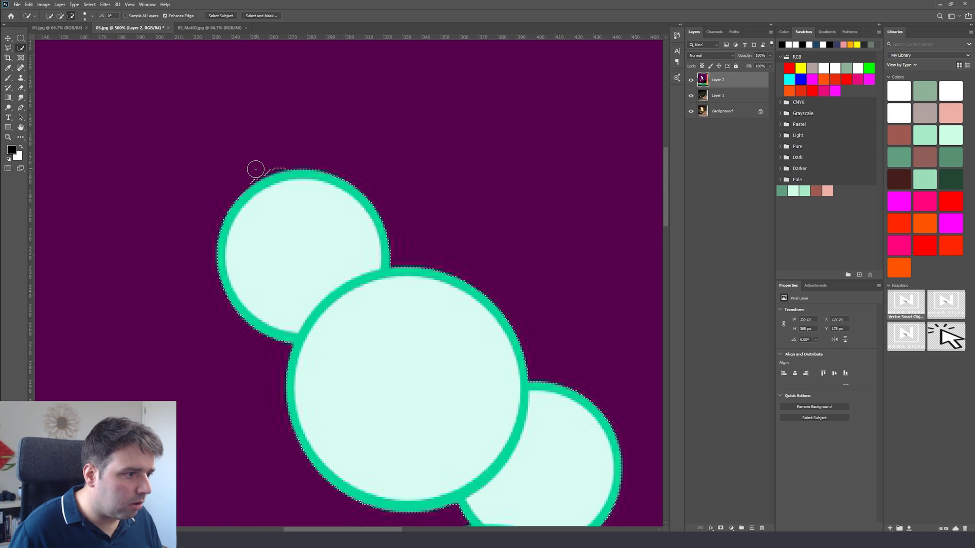
pyautogui.keyDown('alt'); pyautogui.moveTo(252, 175); pyautogui.dragTo(287, 162); pyautogui.keyUp('alt')
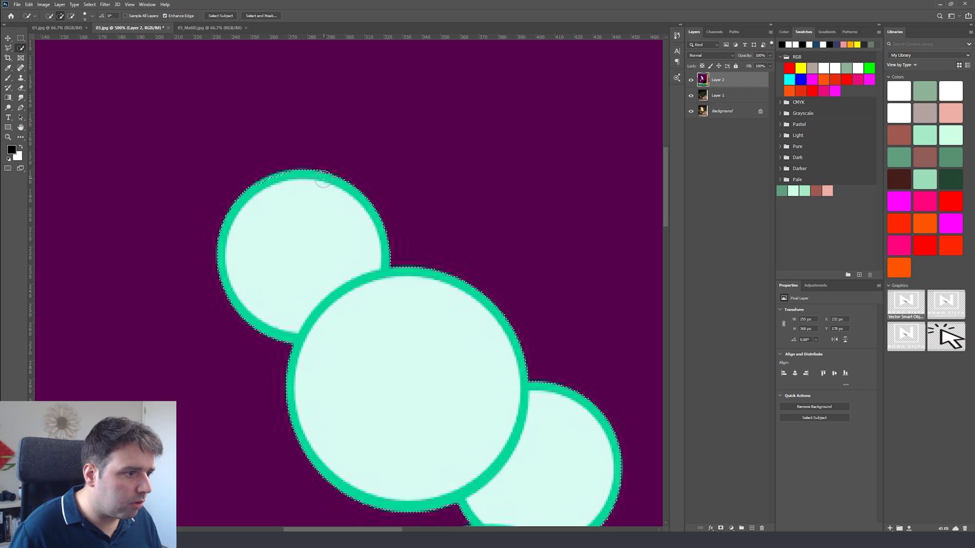
# Add the missing top rim to the circle selection with the Polygonal Lasso
pyautogui.click(8, 48)
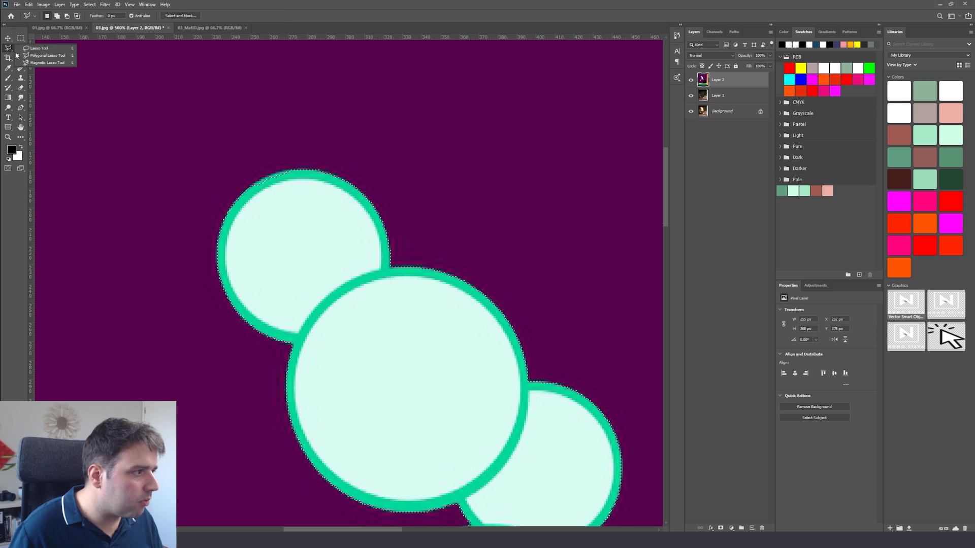
pyautogui.click(47, 55)
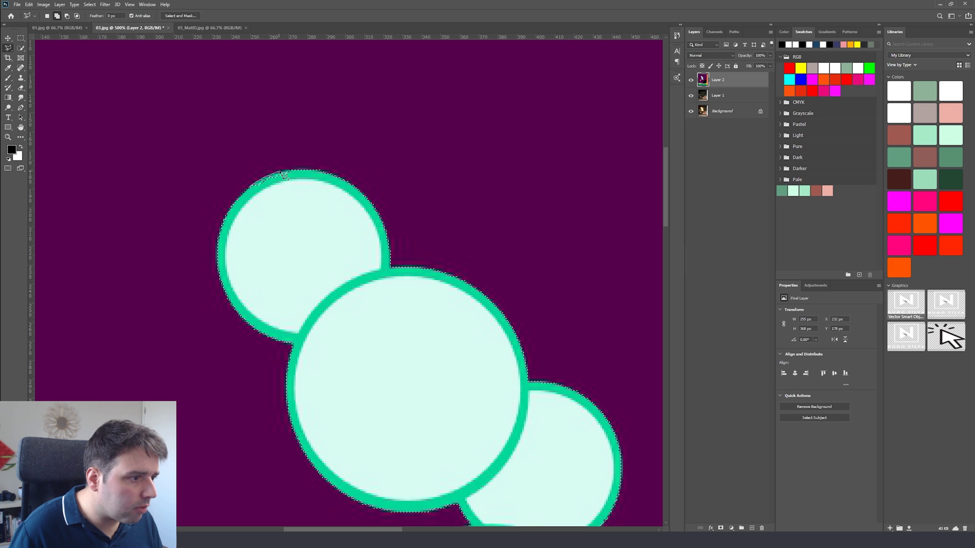
pyautogui.click(281, 171)
pyautogui.click(292, 171)
pyautogui.doubleClick(297, 192)
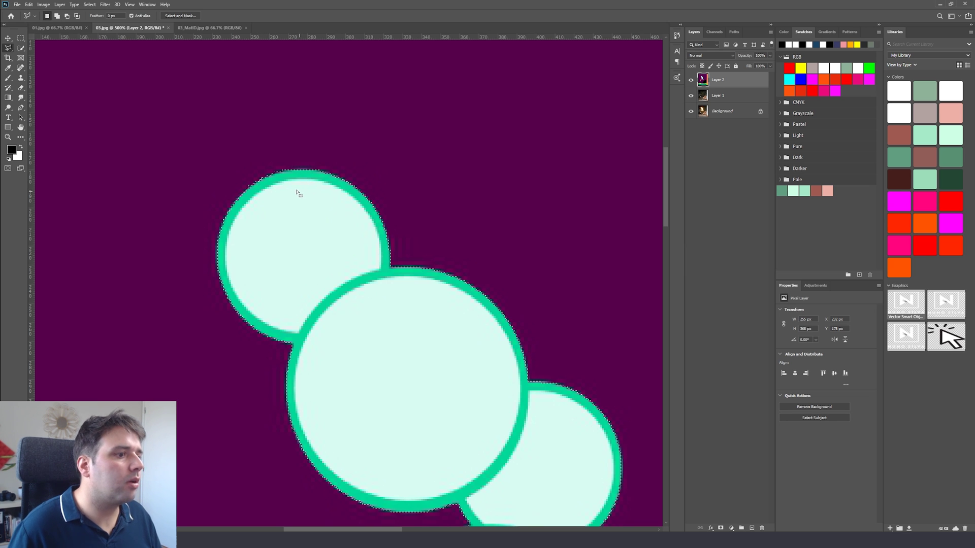
pyautogui.keyDown('alt'); pyautogui.scroll(-6, 297, 192); pyautogui.keyUp('alt')
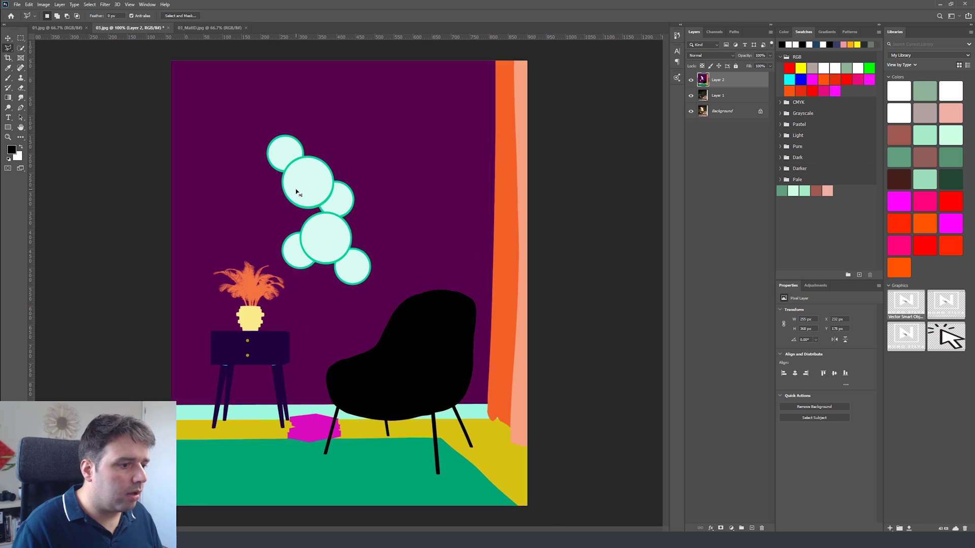
pyautogui.keyDown('alt'); pyautogui.scroll(3, 297, 192); pyautogui.keyUp('alt')
pyautogui.rightClick(317, 187)
# Feather the circle selection by 5 pixels, then hide the ID map and make Layer 1 active
pyautogui.click(335, 204)
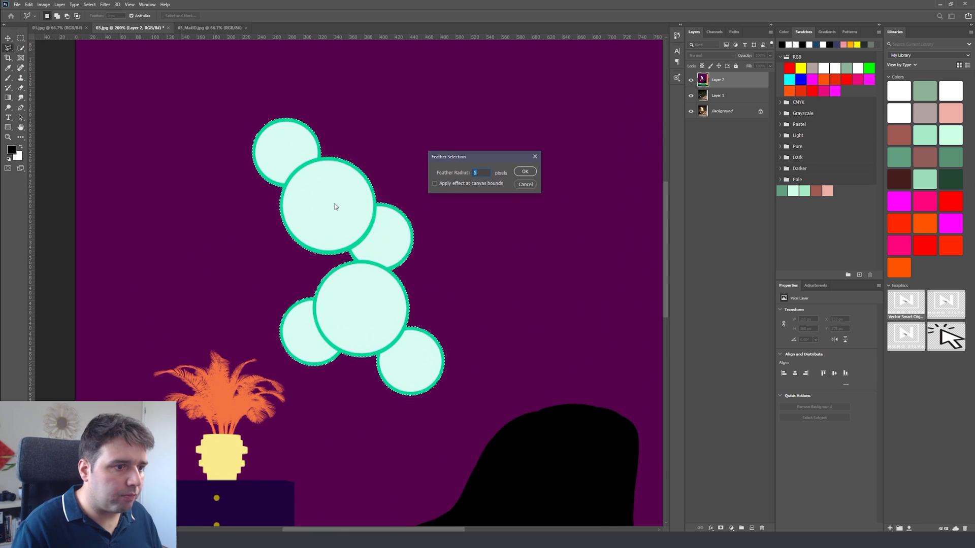
pyautogui.press('Return')
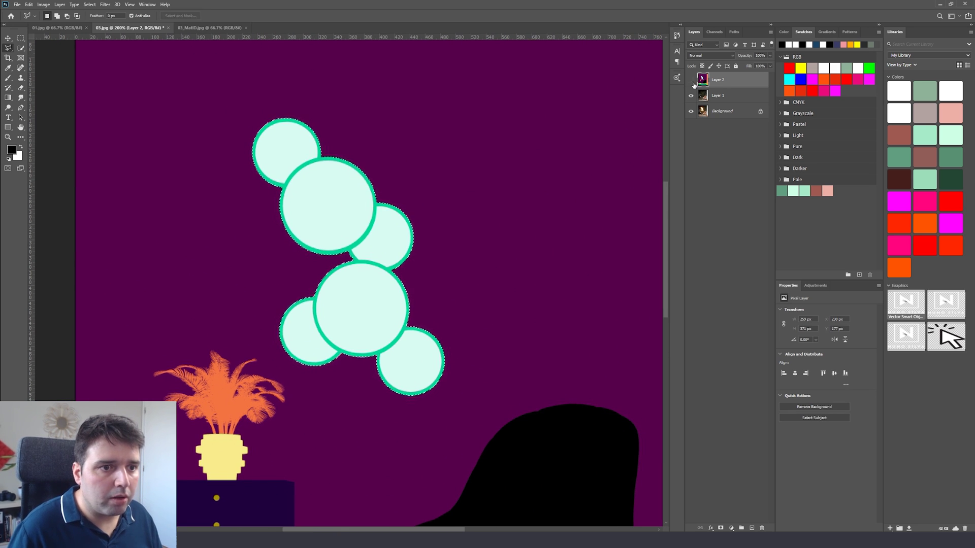
pyautogui.click(691, 80)
pyautogui.click(726, 96)
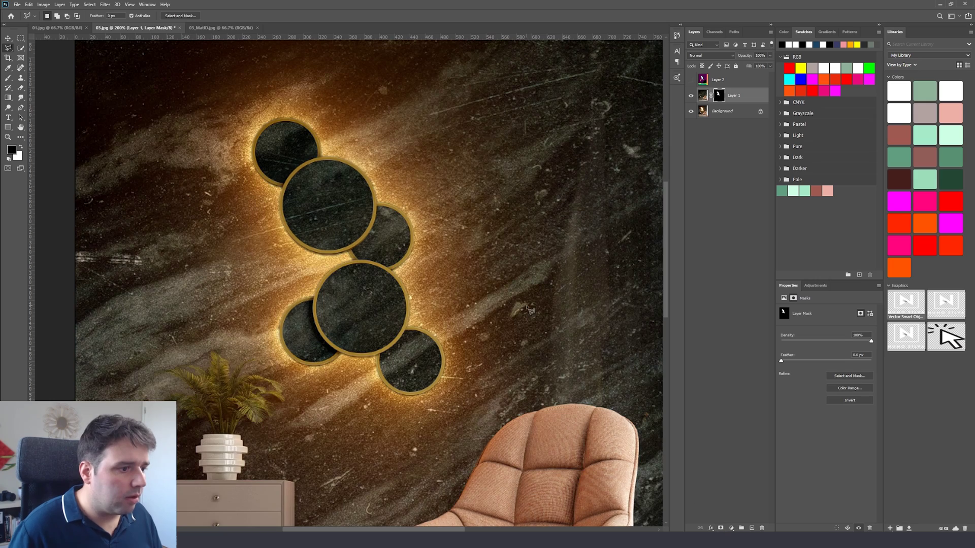
pyautogui.hotkey('ctrl', '-')
pyautogui.hotkey('ctrl', '+')
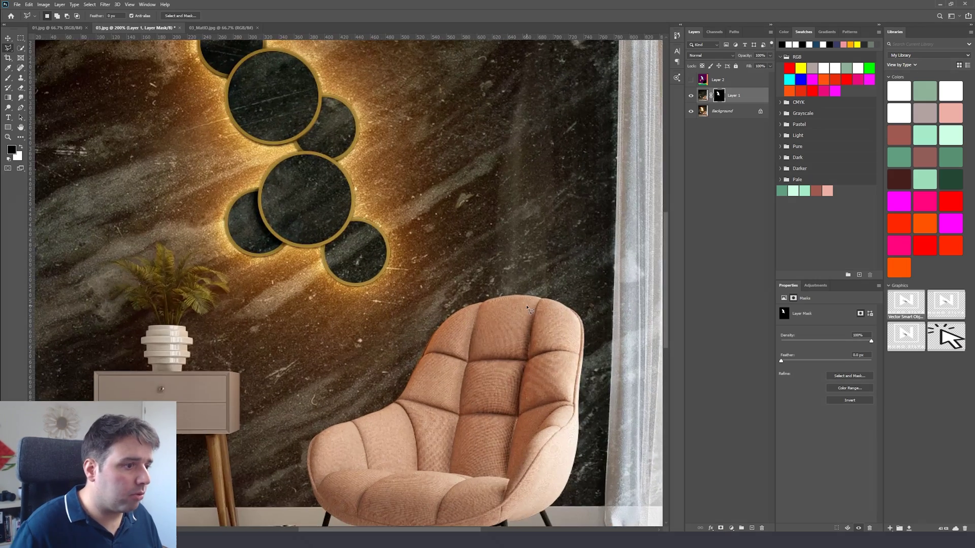
pyautogui.moveTo(419, 193); pyautogui.dragTo(450, 298)
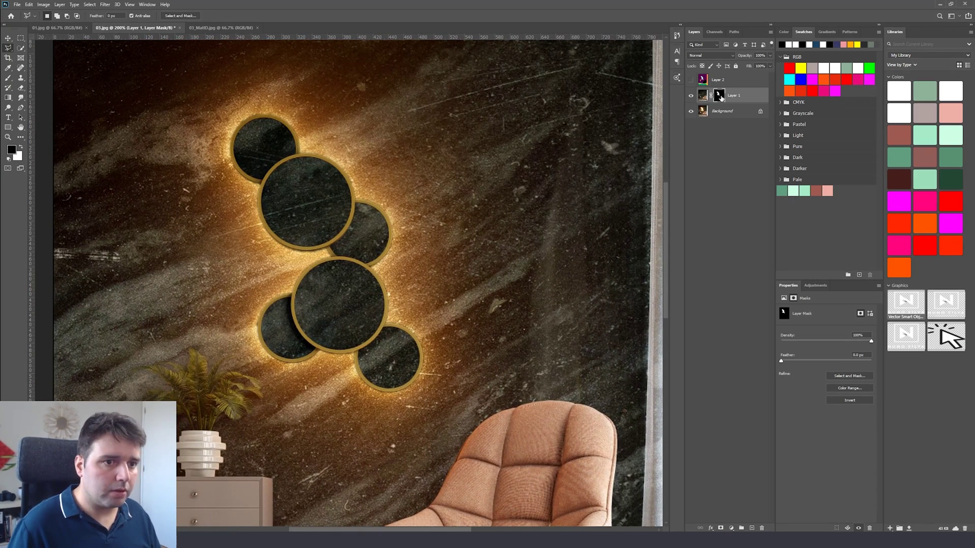
# Load Layer 1's mask as a selection and contract it by 5 pixels
pyautogui.keyDown('ctrl'); pyautogui.click(719, 97); pyautogui.keyUp('ctrl')
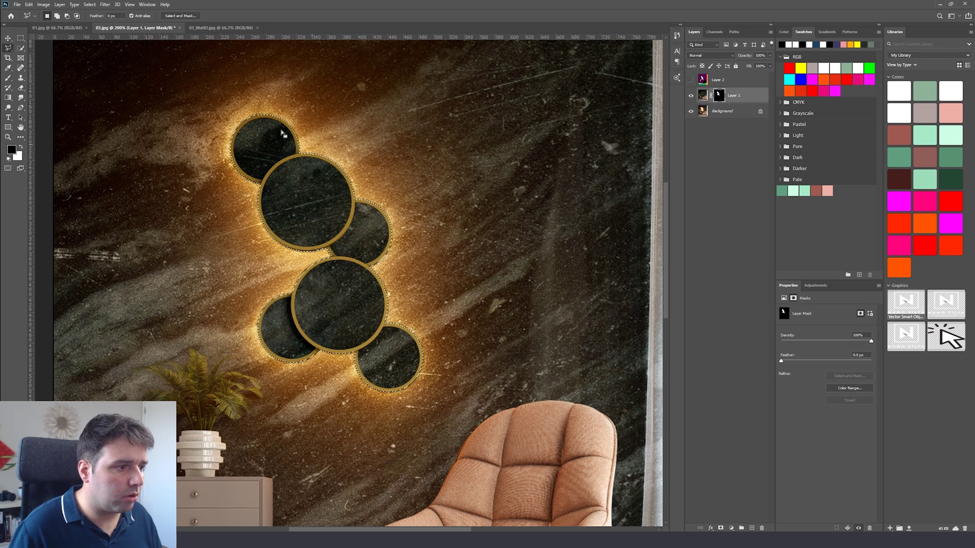
pyautogui.click(89, 4)
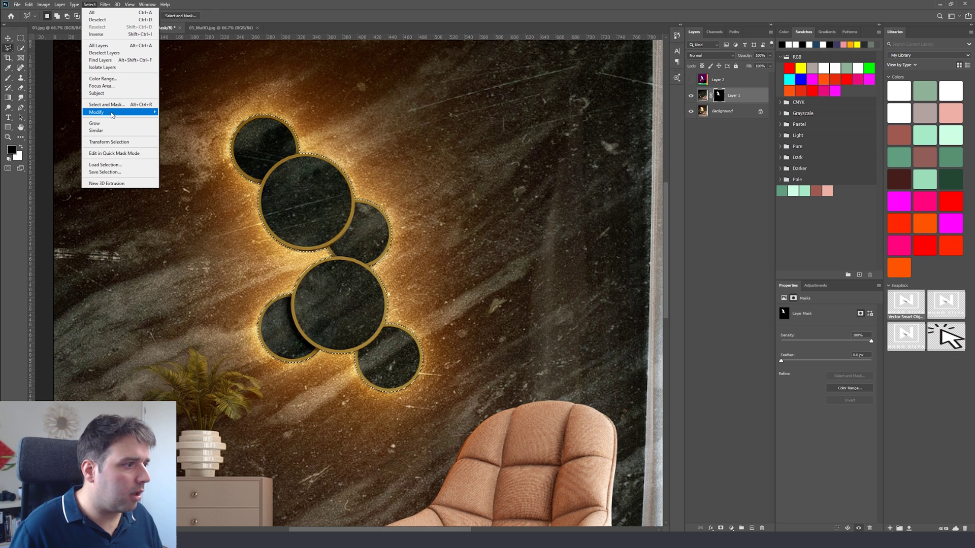
pyautogui.moveTo(101, 113)
pyautogui.click(183, 134)
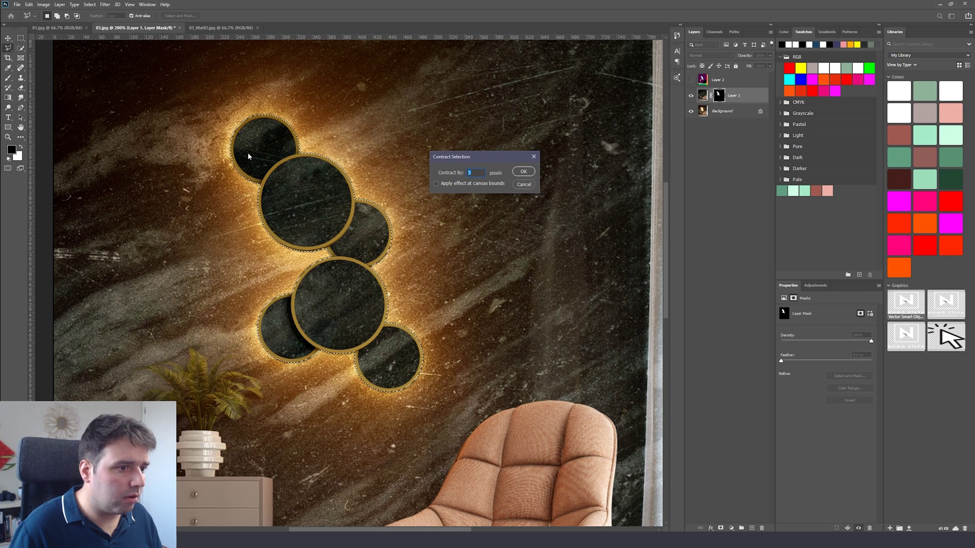
pyautogui.press('Return')
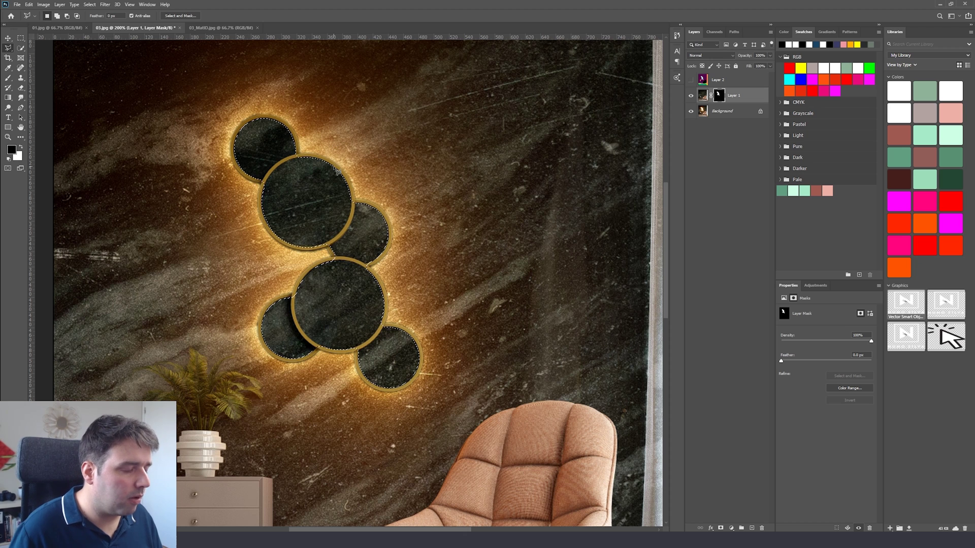
# Feather the contracted selection with a 5-pixel radius
pyautogui.moveTo(305, 179); pyautogui.dragTo(342, 171)
pyautogui.rightClick(344, 172)
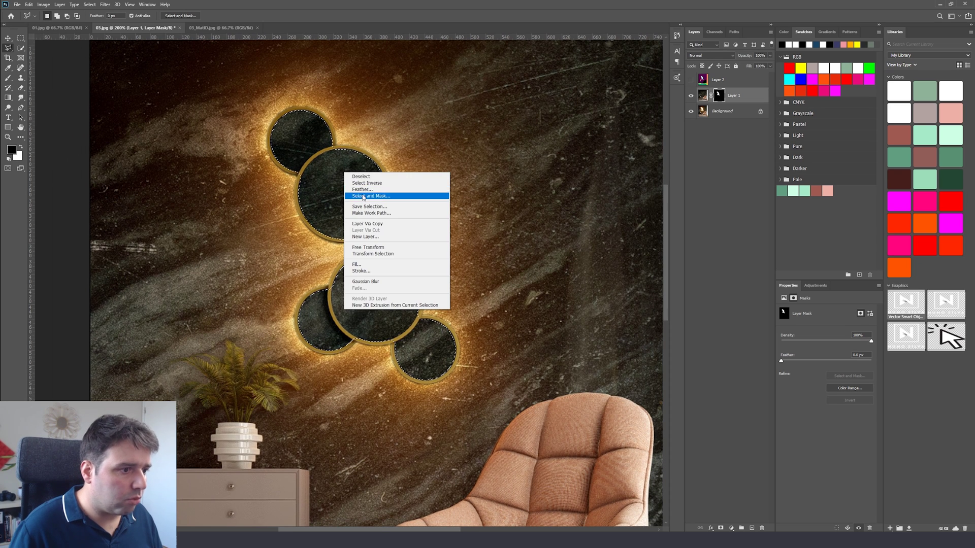
pyautogui.click(365, 190)
pyautogui.write('5')
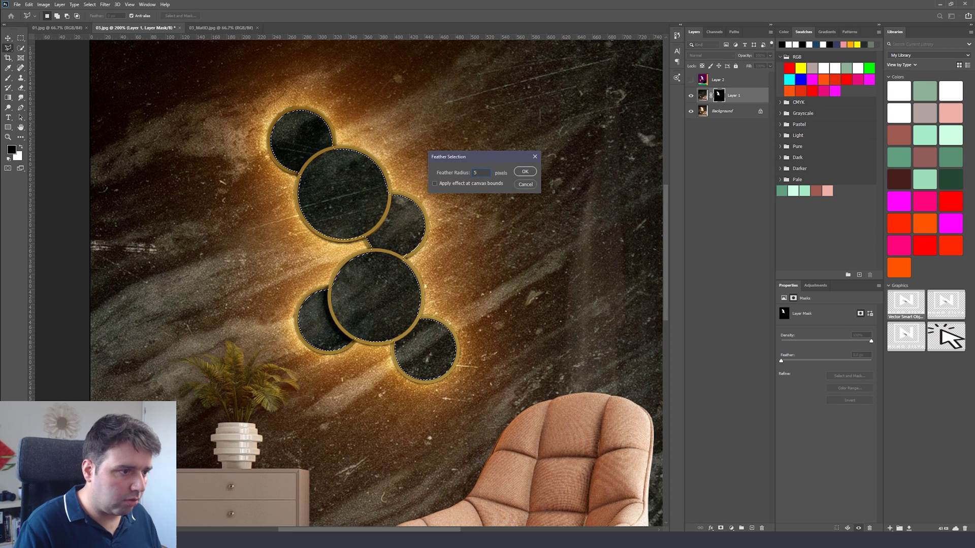
pyautogui.press('Return')
pyautogui.press('b')
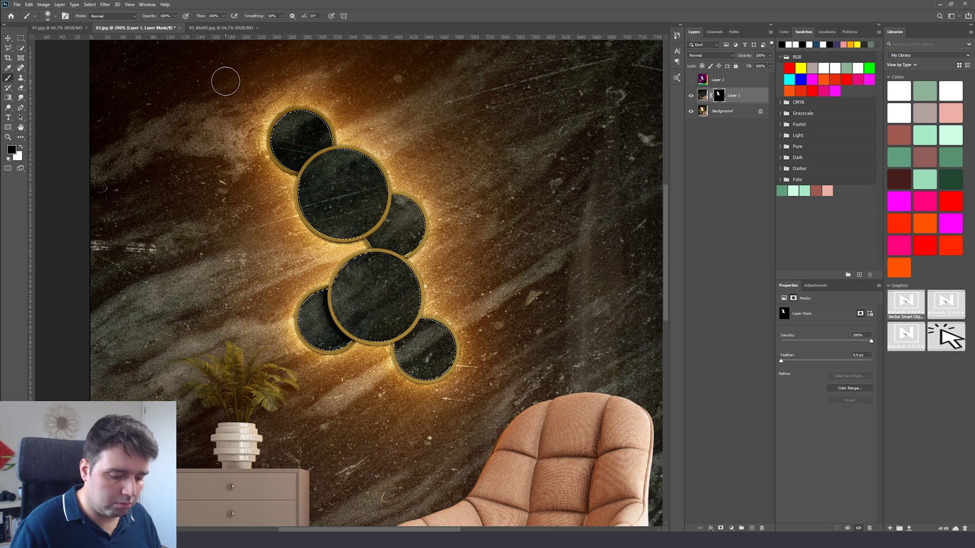
# Set the brush opacity to 25% and invert the selection around the circles
pyautogui.press('Return')
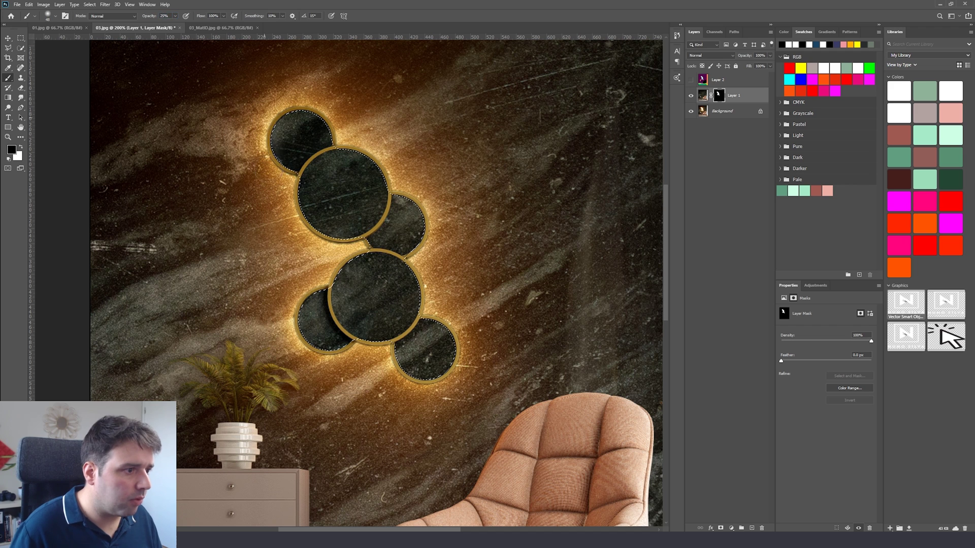
pyautogui.press('m')
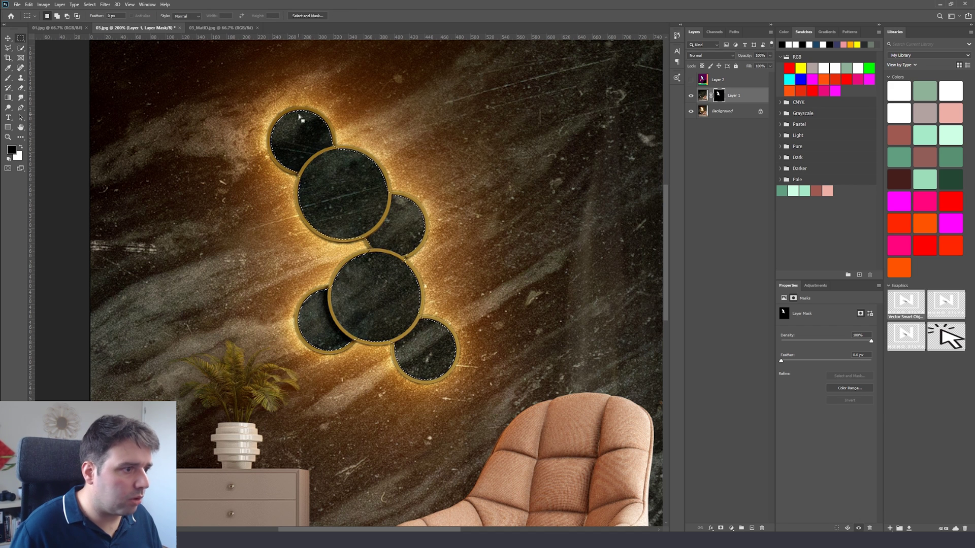
pyautogui.rightClick(298, 117)
pyautogui.click(325, 127)
pyautogui.press('b')
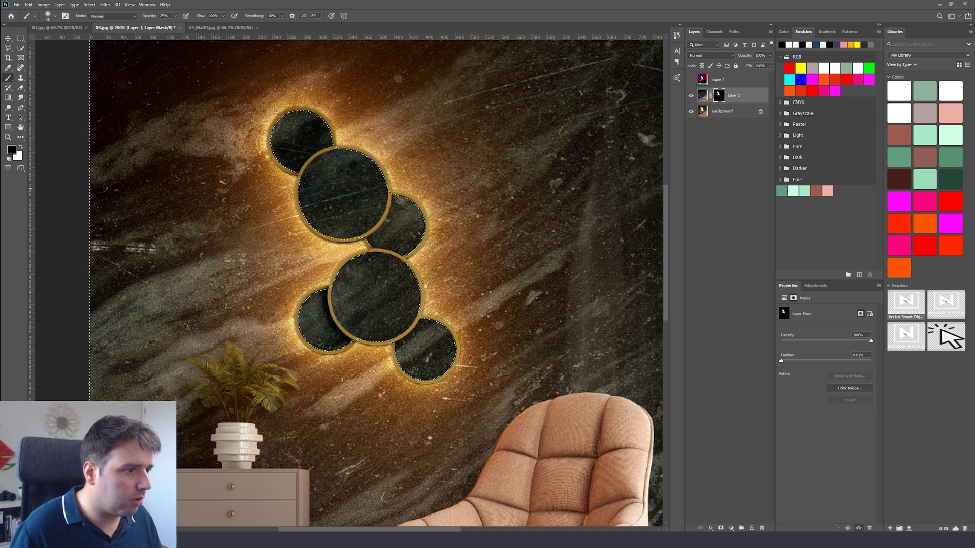
# Paint the mask along the circle panels' edges with a soft 73 px brush
pyautogui.rightClick(307, 145)
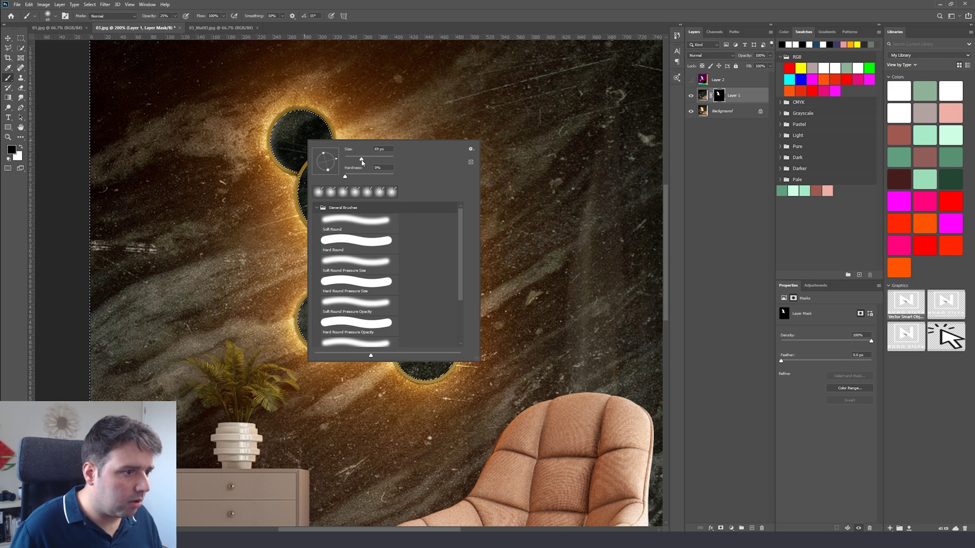
pyautogui.moveTo(361, 162); pyautogui.dragTo(363, 162)
pyautogui.press('Return')
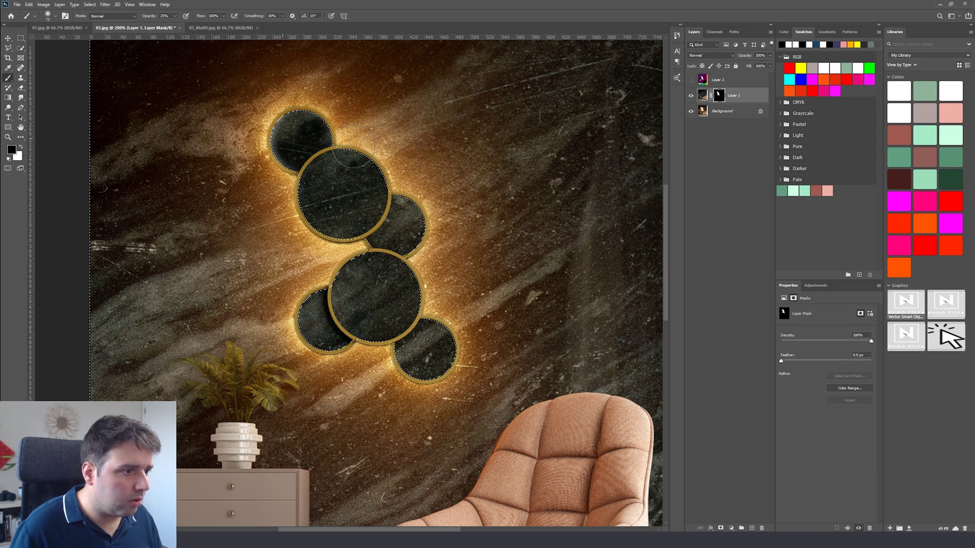
pyautogui.moveTo(332, 148); pyautogui.dragTo(343, 105)
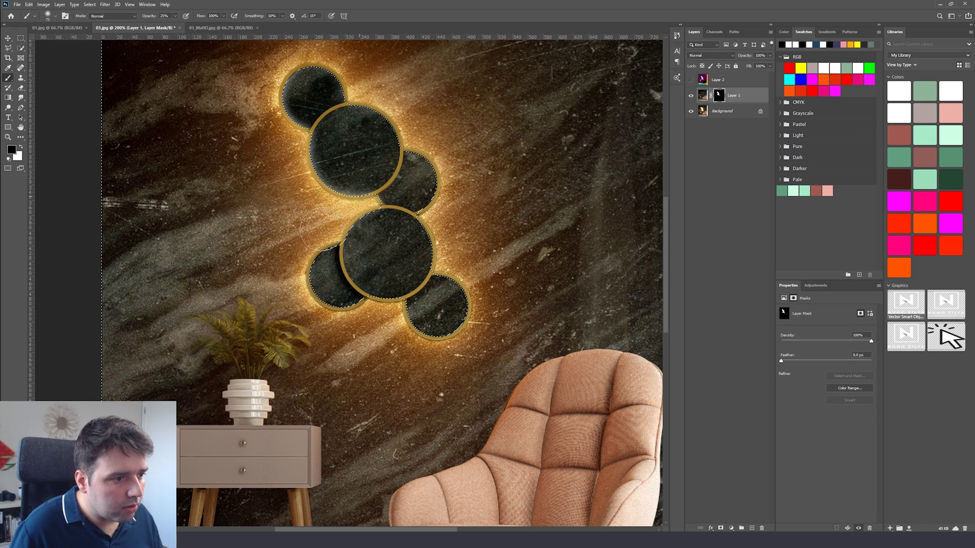
pyautogui.moveTo(295, 270)
pyautogui.mouseDown()
pyautogui.moveTo(356, 318)
pyautogui.moveTo(392, 309)
pyautogui.mouseUp()
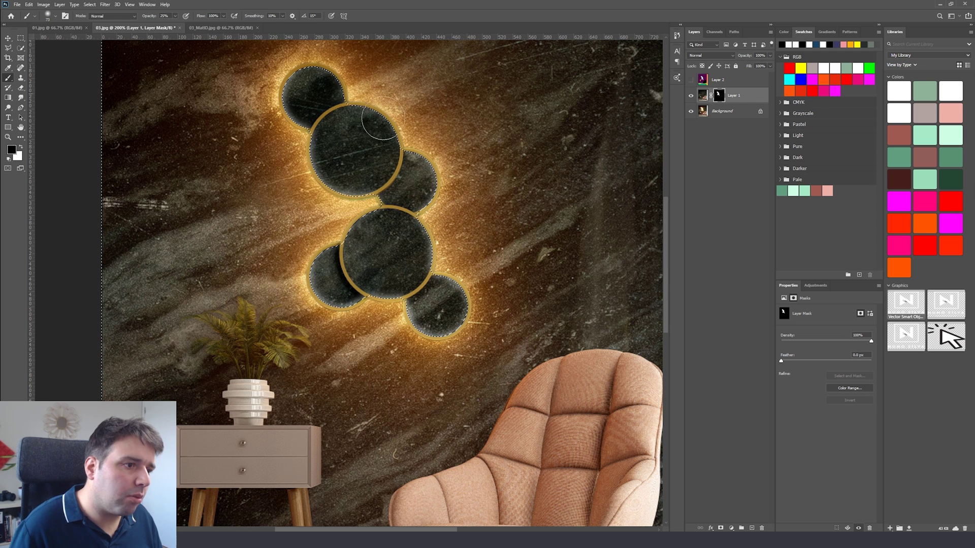
pyautogui.hotkey('ctrl', 'd')
pyautogui.moveTo(313, 102); pyautogui.dragTo(325, 150)
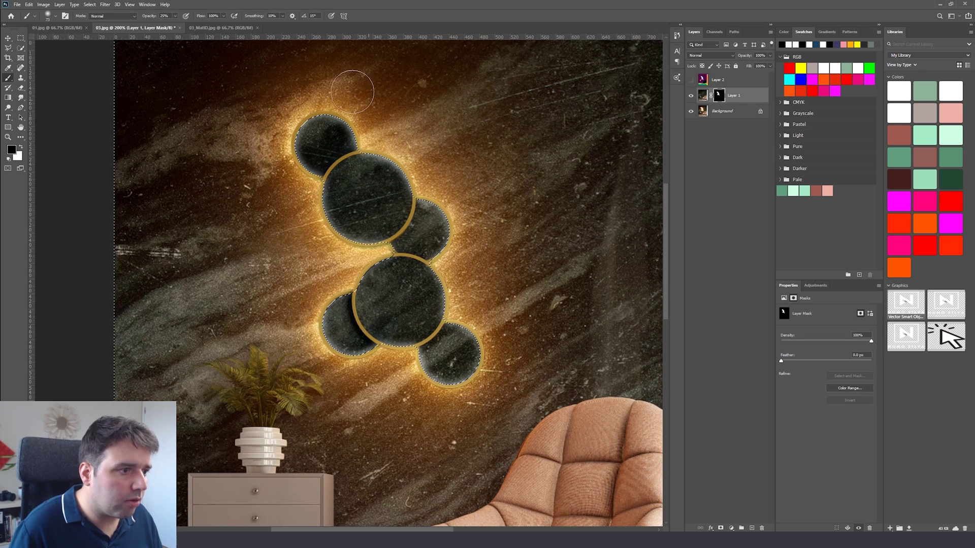
pyautogui.hotkey('ctrl', 'shift', 'd')
pyautogui.moveTo(397, 178); pyautogui.dragTo(401, 140)
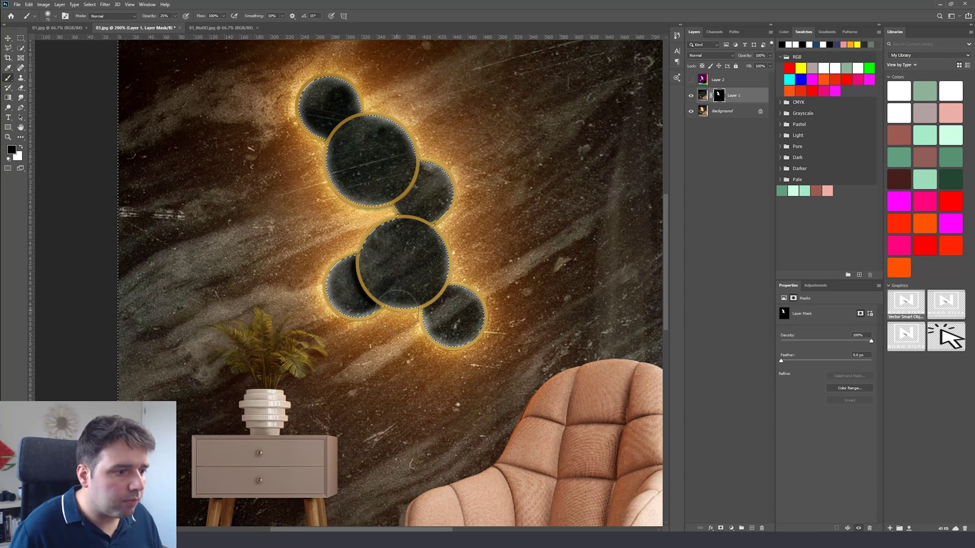
pyautogui.hotkey('ctrl', '-')
pyautogui.hotkey('ctrl', '-')
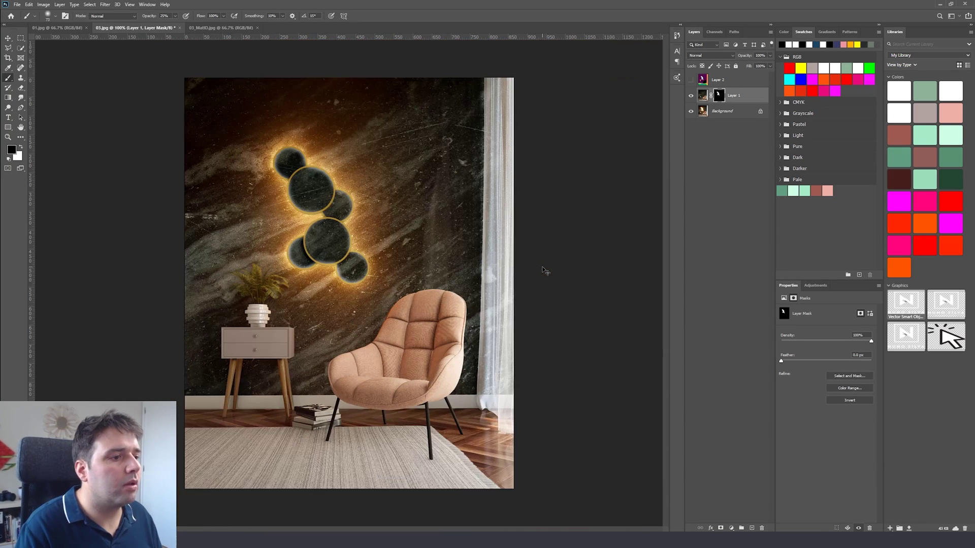
pyautogui.hotkey('ctrl', '+')
pyautogui.hotkey('ctrl', '+')
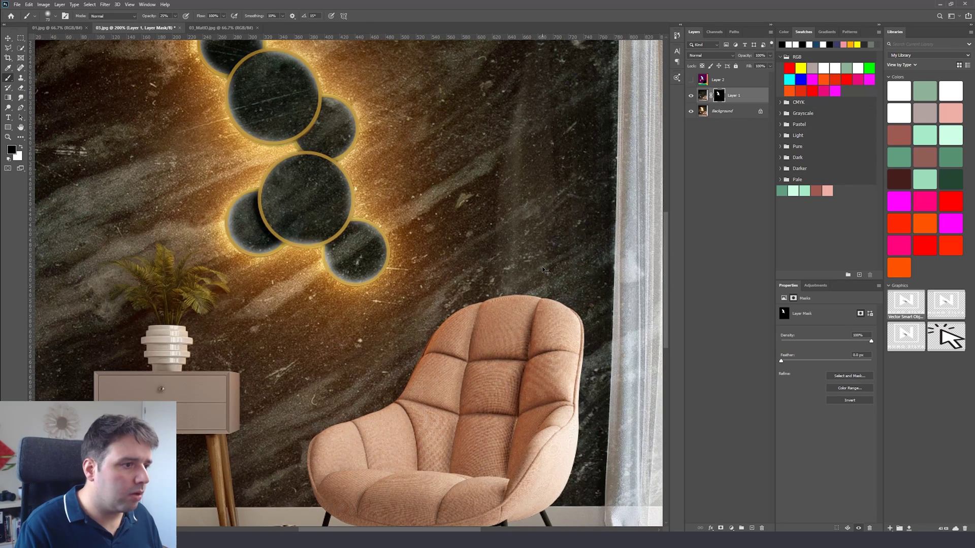
pyautogui.hotkey('ctrl', '-')
pyautogui.hotkey('ctrl', '-')
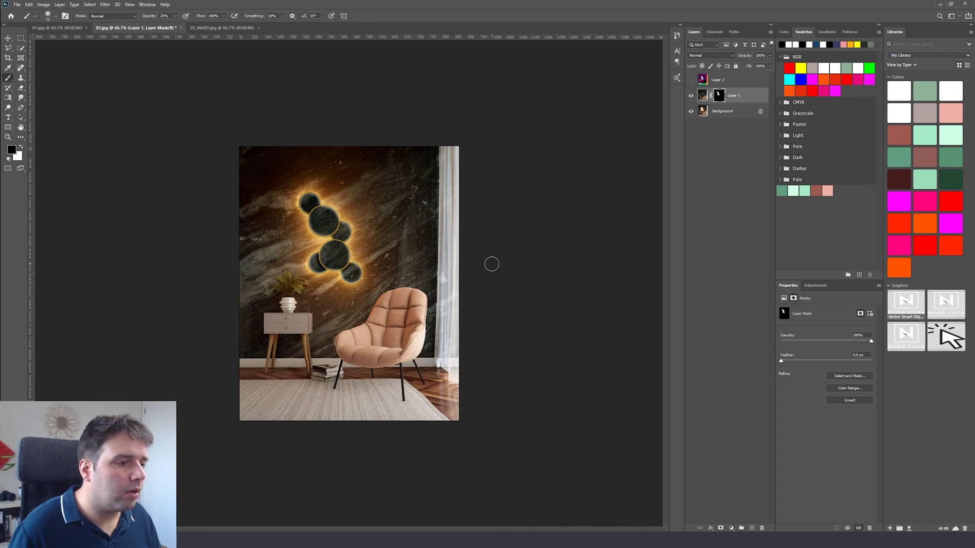
pyautogui.click(692, 96)
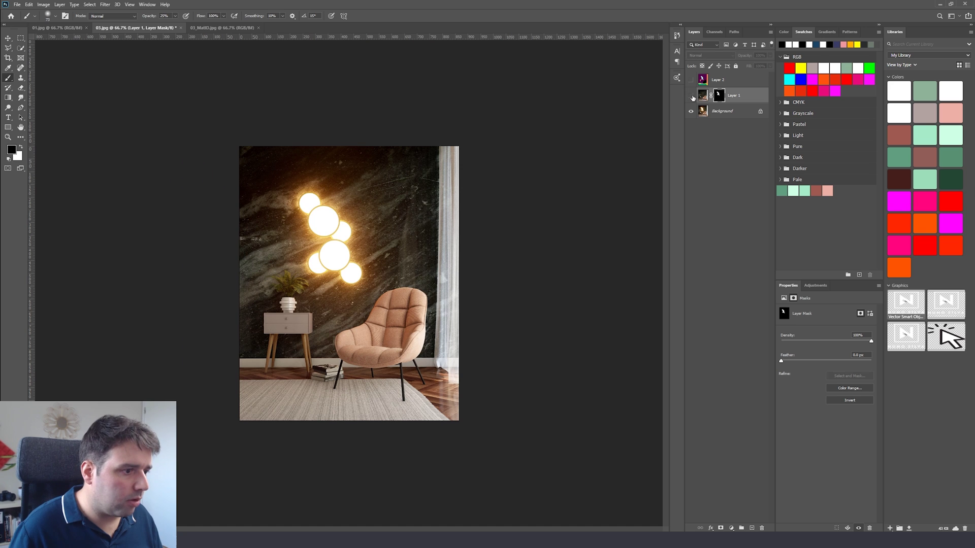
pyautogui.click(692, 97)
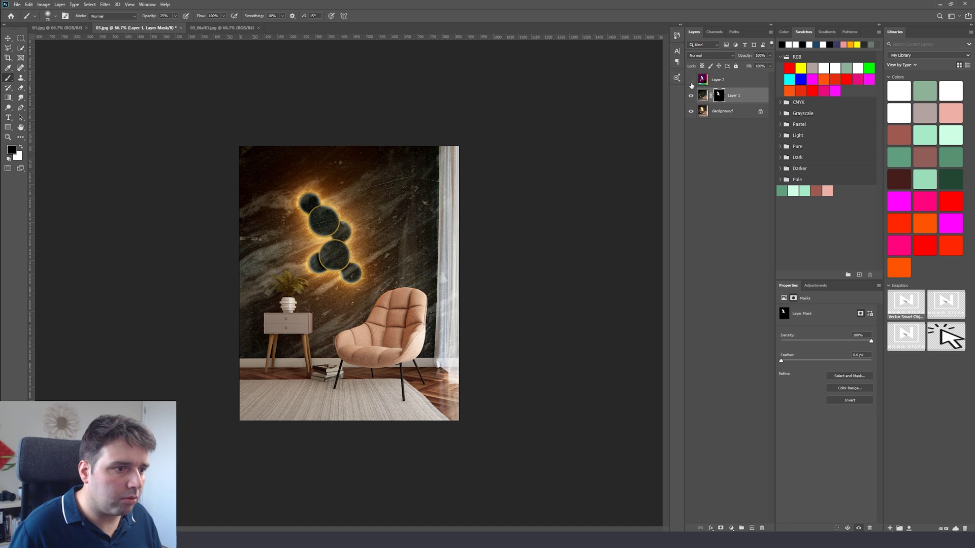
pyautogui.hotkey('ctrl', '+')
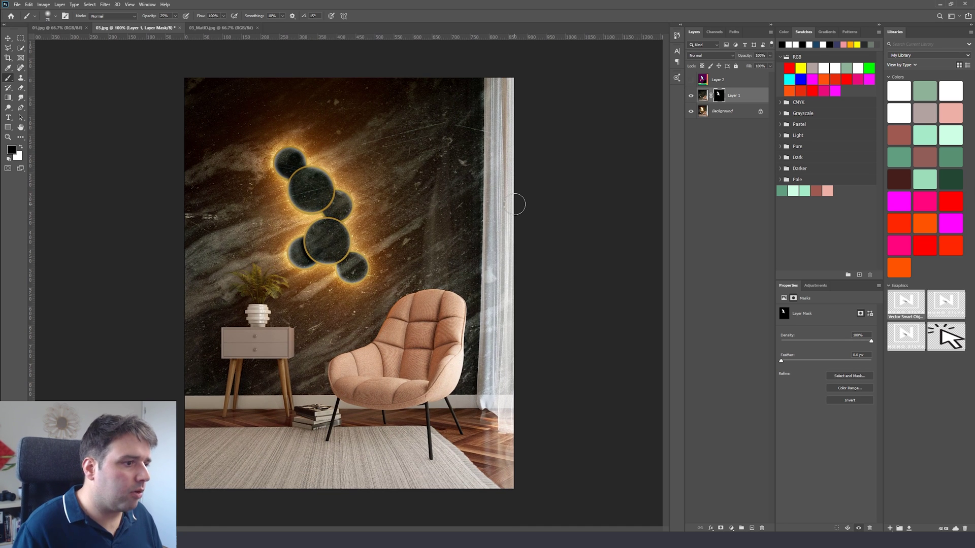
pyautogui.click(703, 94)
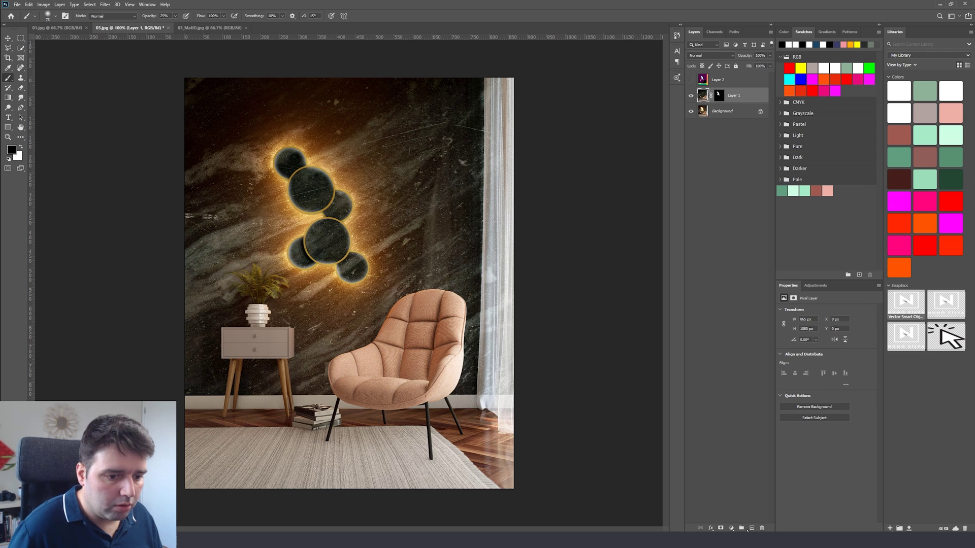
# Create Layer 3 and fill it with a merged copy of the image via Apply Image
pyautogui.hotkey('ctrl', 'shift', 'alt', 'n')
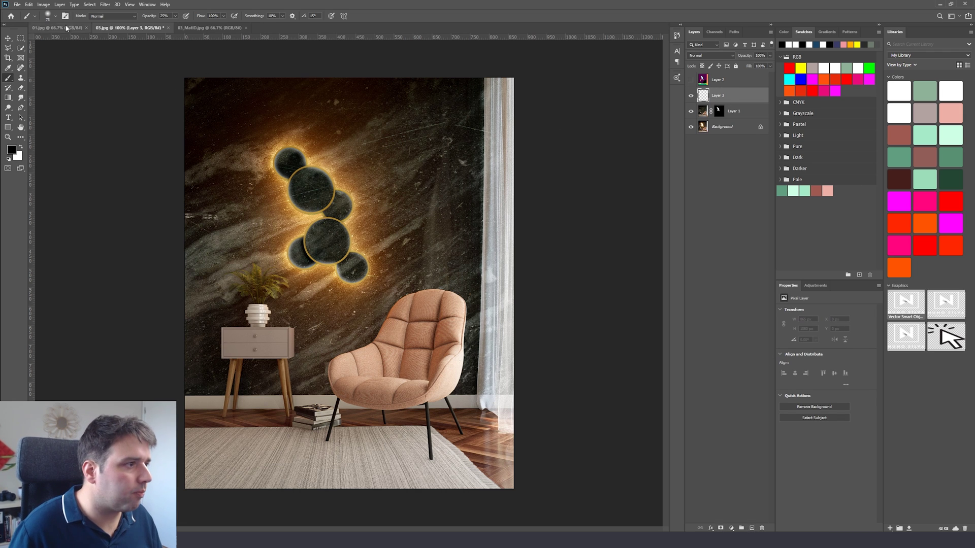
pyautogui.click(60, 4)
pyautogui.moveTo(43, 4)
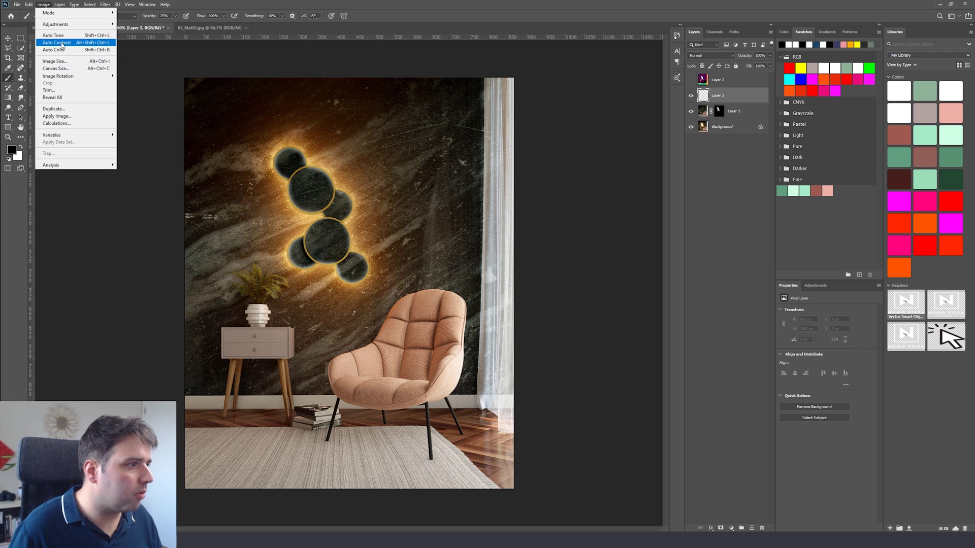
pyautogui.click(57, 116)
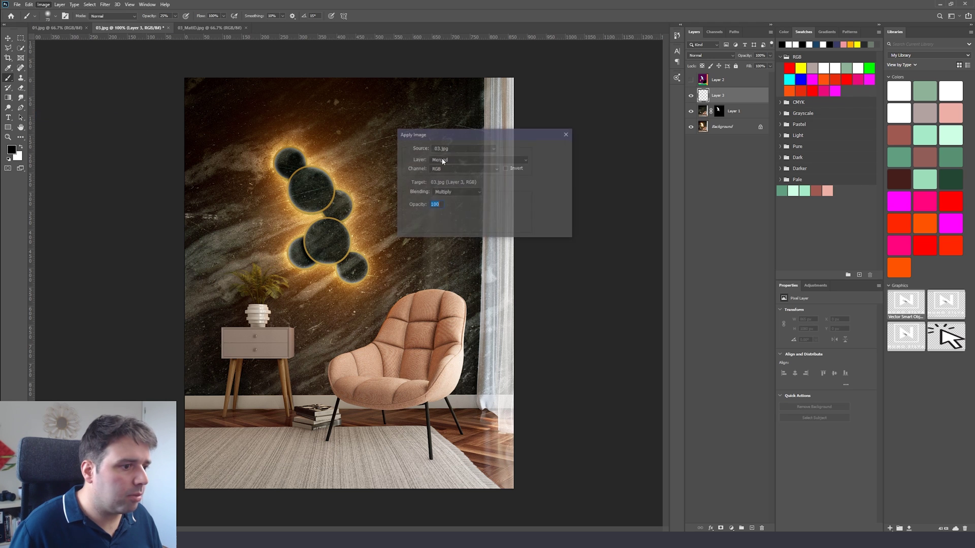
pyautogui.press('Return')
pyautogui.press('b')
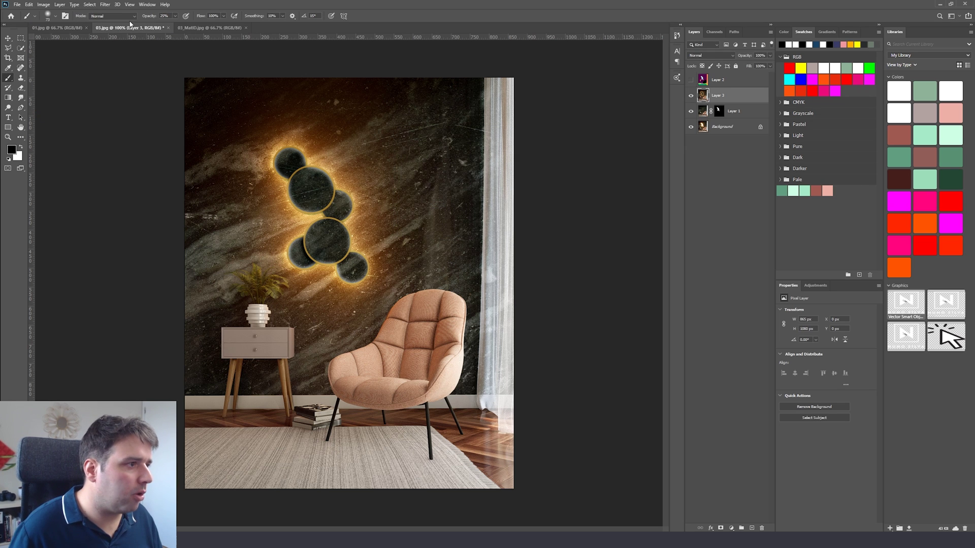
# In the Camera Raw Filter, apply Auto tone and lower Exposure to +0.30
pyautogui.click(105, 4)
pyautogui.click(118, 46)
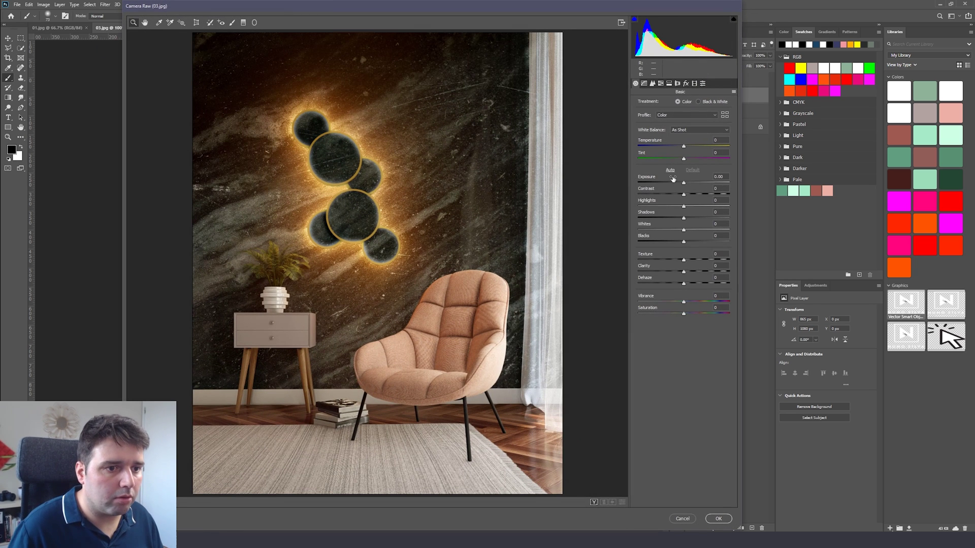
pyautogui.click(671, 170)
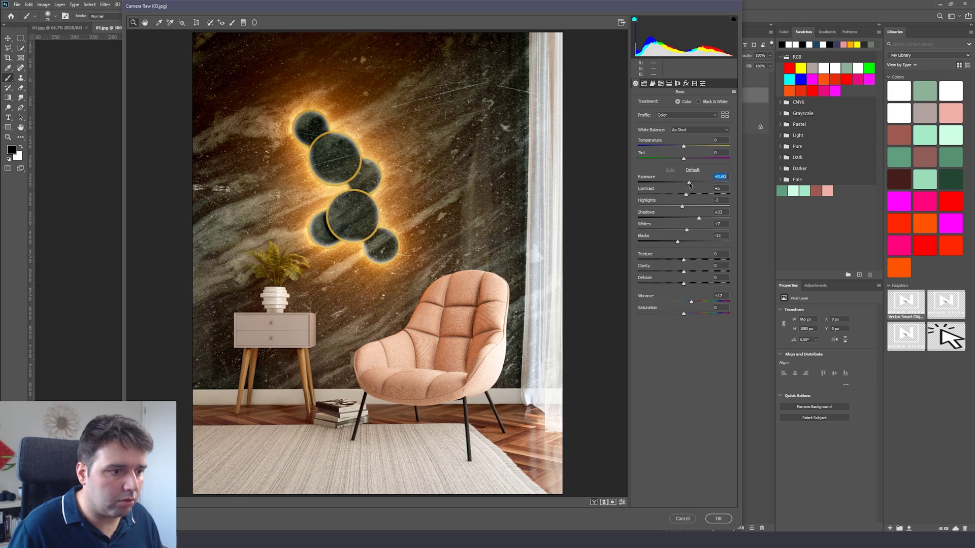
pyautogui.moveTo(689, 184); pyautogui.dragTo(687, 185)
# Confirm the Camera Raw Filter to apply the Auto tone and exposure corrections to Layer 3
pyautogui.click(719, 519)
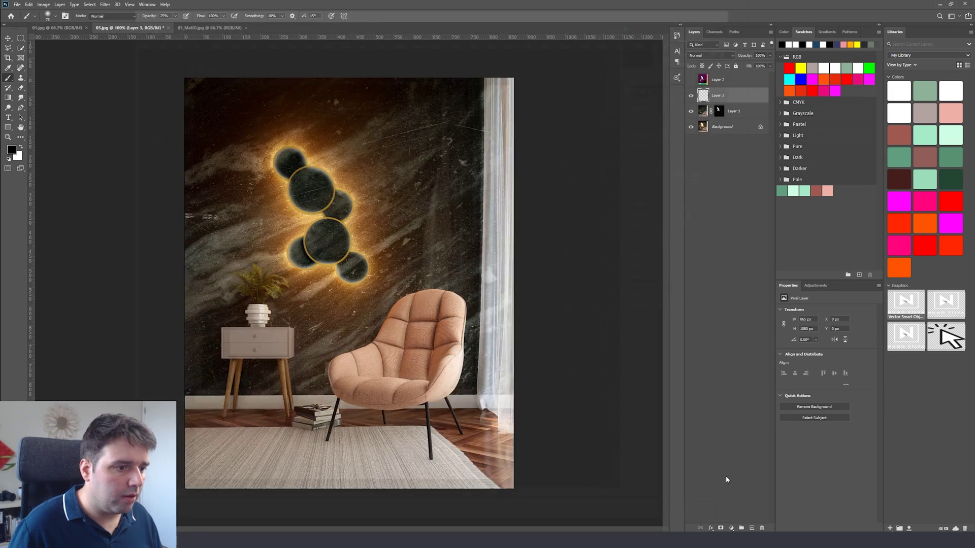